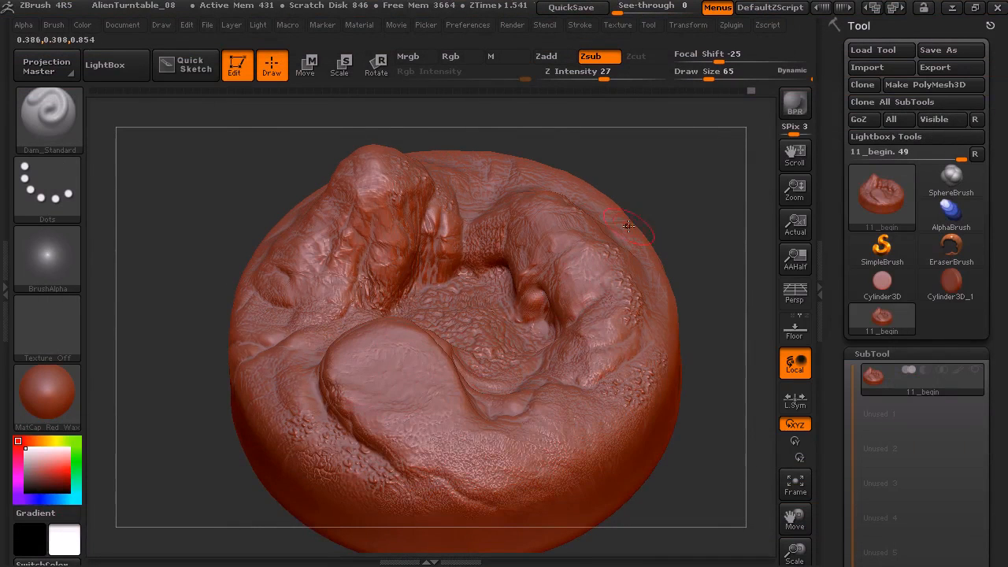
Mask the entire alien terrain sculpt with one rectangular mask covering the whole model
left_click_drag(677, 211, 682, 174)
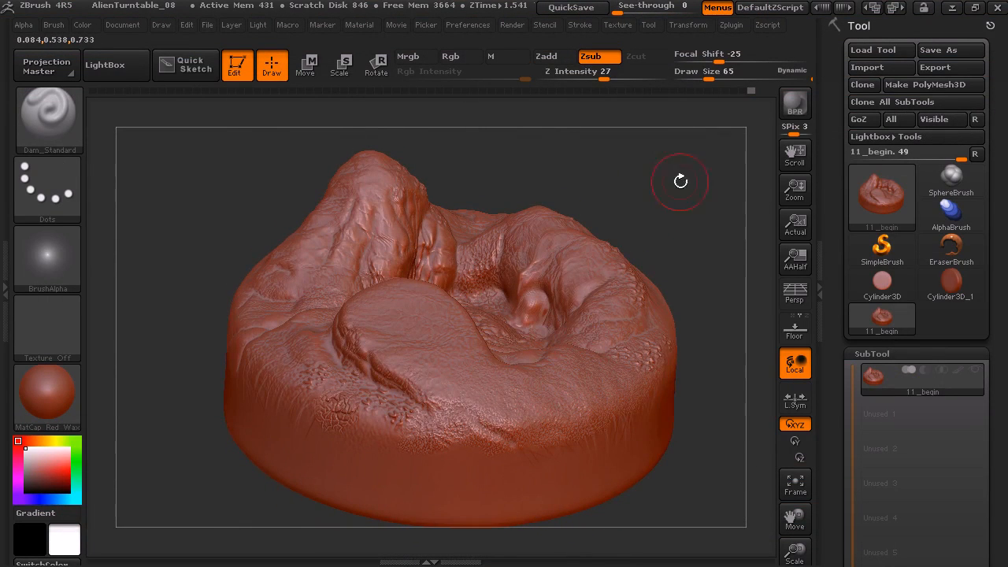
mouse_move(675, 211)
left_mouse_down()
mouse_move(625, 207)
mouse_move(569, 182)
left_mouse_up()
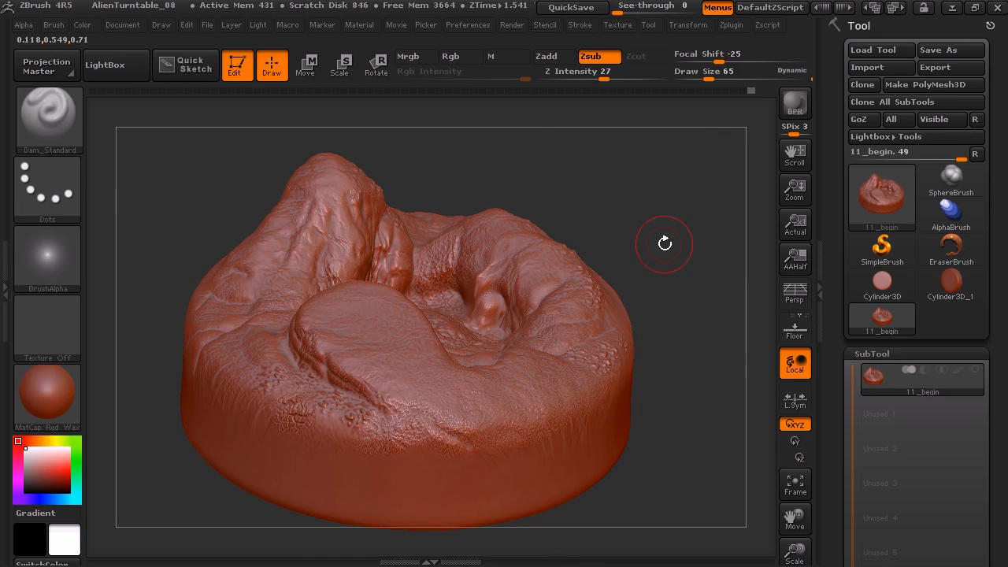
mouse_move(653, 193)
left_mouse_down()
mouse_move(653, 214)
mouse_move(677, 237)
mouse_move(657, 214)
mouse_move(675, 217)
mouse_move(651, 224)
left_mouse_up()
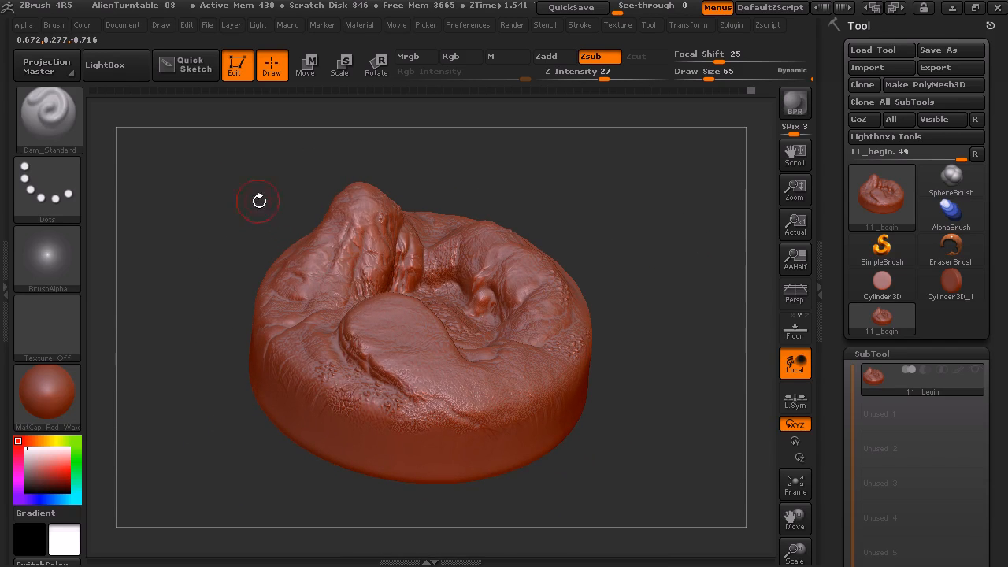
mouse_move(180, 148)
left_mouse_down("ctrl")
mouse_move(423, 280)
mouse_move(660, 427)
mouse_move(707, 534)
left_mouse_up("ctrl")
mouse_move(670, 394)
left_mouse_down()
mouse_move(626, 430)
mouse_move(519, 364)
left_mouse_up()
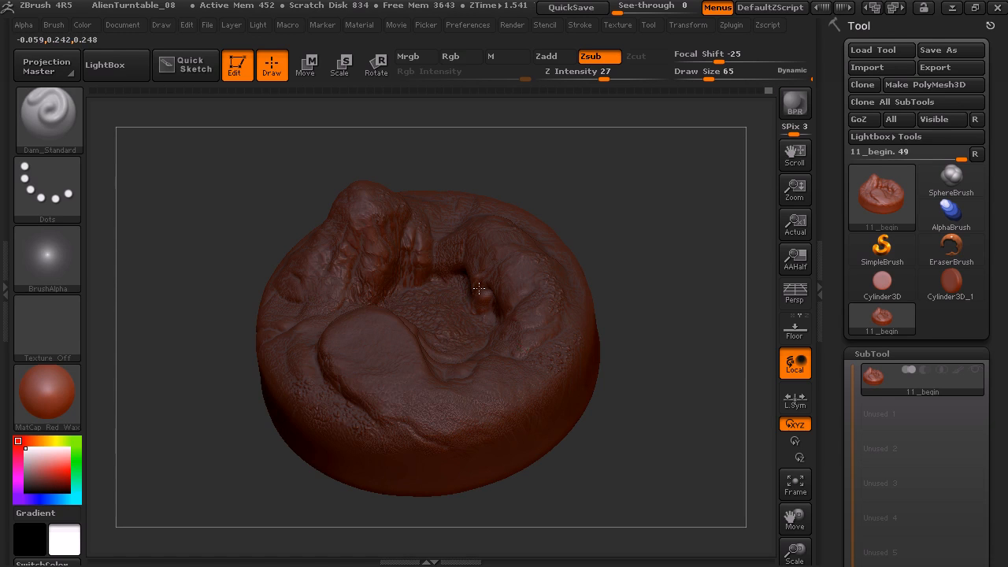
left_click_drag(658, 291, 659, 252)
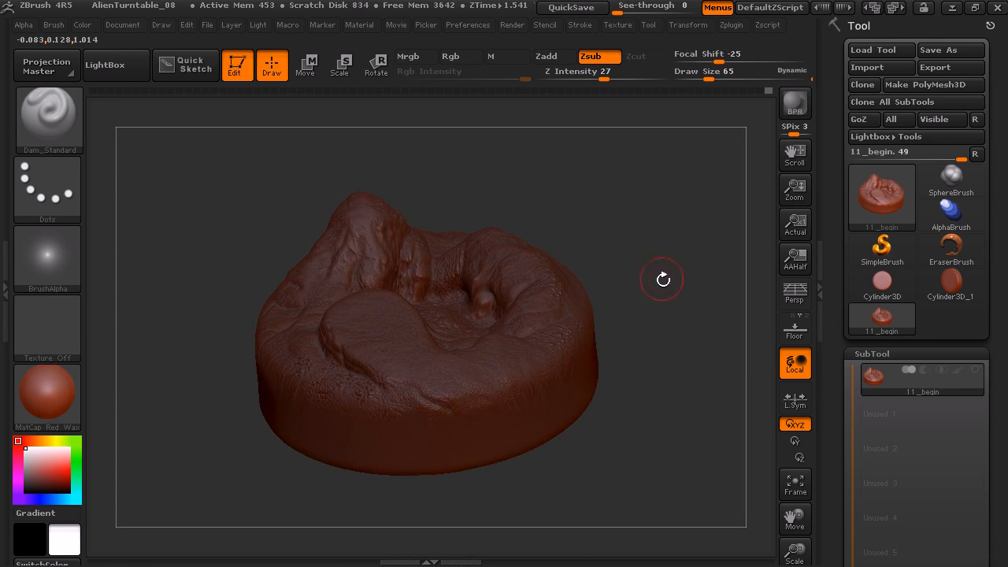
Remove the mask from the right-hand half of the sculpt with a rectangular selection
key("ctrl")
key("ctrl")
key("ctrl+alt")
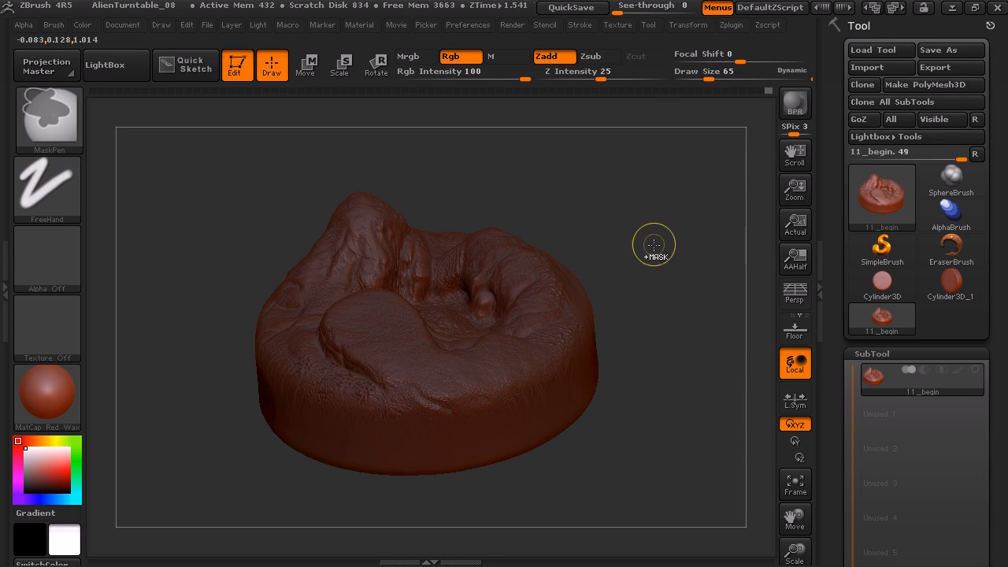
mouse_move(684, 189)
left_mouse_down("ctrl+alt")
mouse_move(567, 475)
mouse_move(457, 515)
mouse_move(437, 512)
left_mouse_up("ctrl+alt")
mouse_move(634, 265)
left_mouse_down()
mouse_move(614, 288)
mouse_move(648, 296)
mouse_move(522, 316)
left_mouse_up()
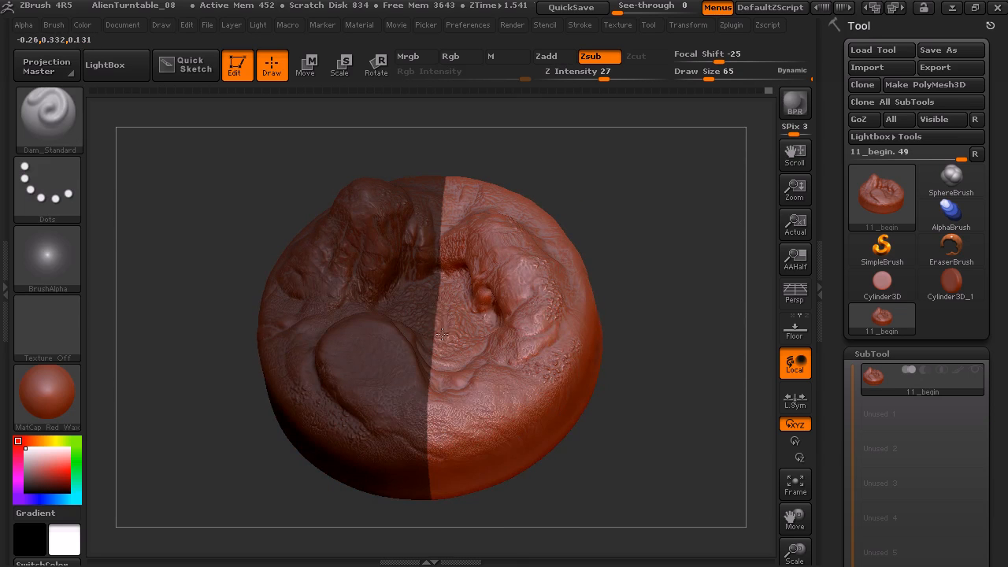
left_click_drag(633, 173, 650, 274)
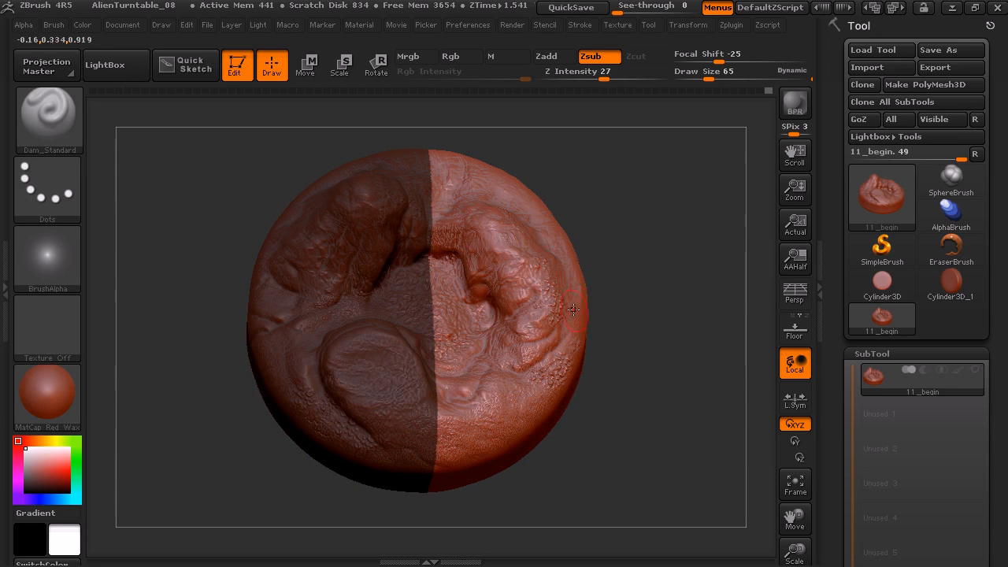
Invert the mask between the two halves and back, and blur the boundary between masked and unmasked areas
left_click(644, 290, "ctrl")
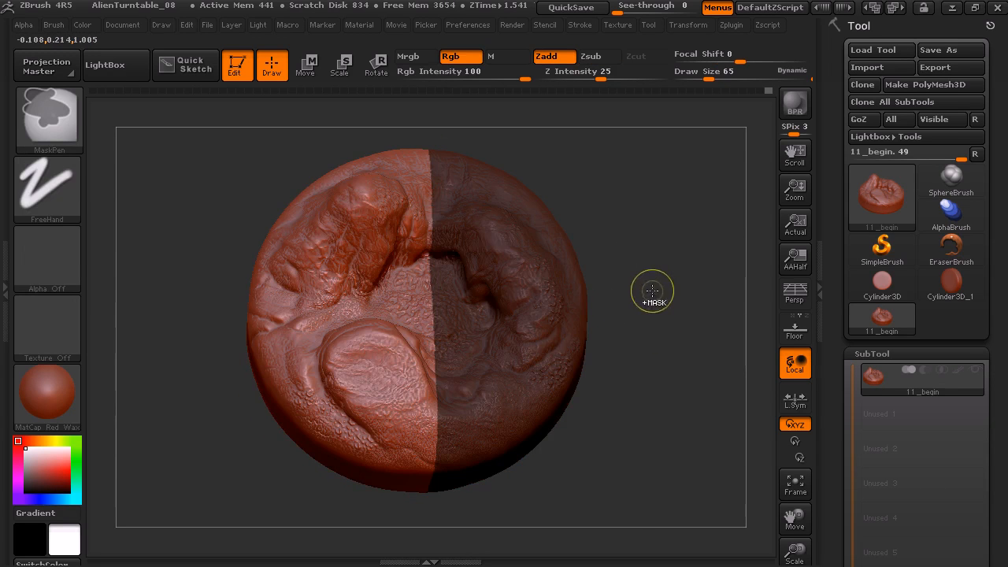
left_click(665, 239, "ctrl")
left_click(669, 240, "ctrl")
left_click(676, 244, "ctrl")
left_click(680, 250, "ctrl")
left_click(685, 259, "ctrl")
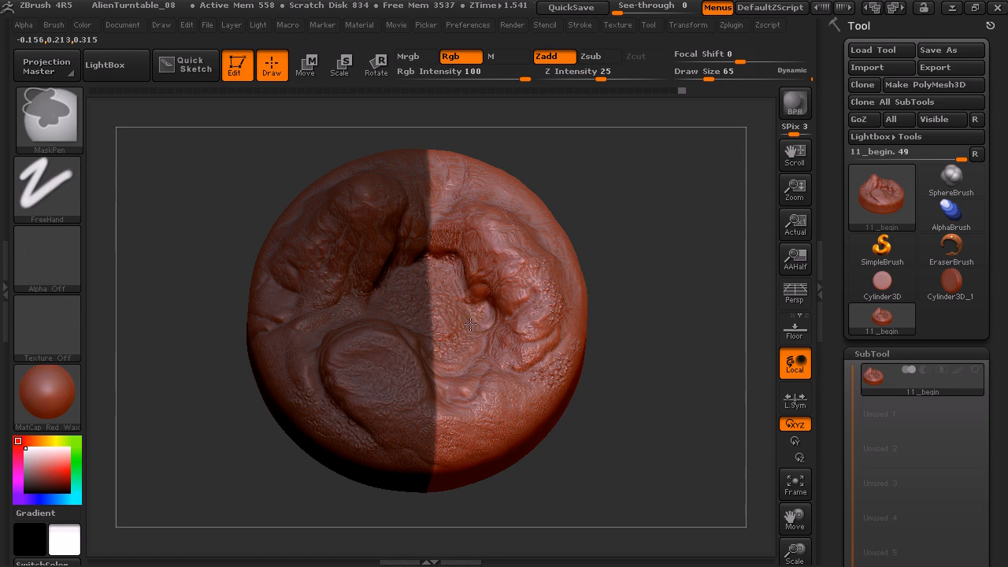
left_click_drag(659, 292, 659, 282)
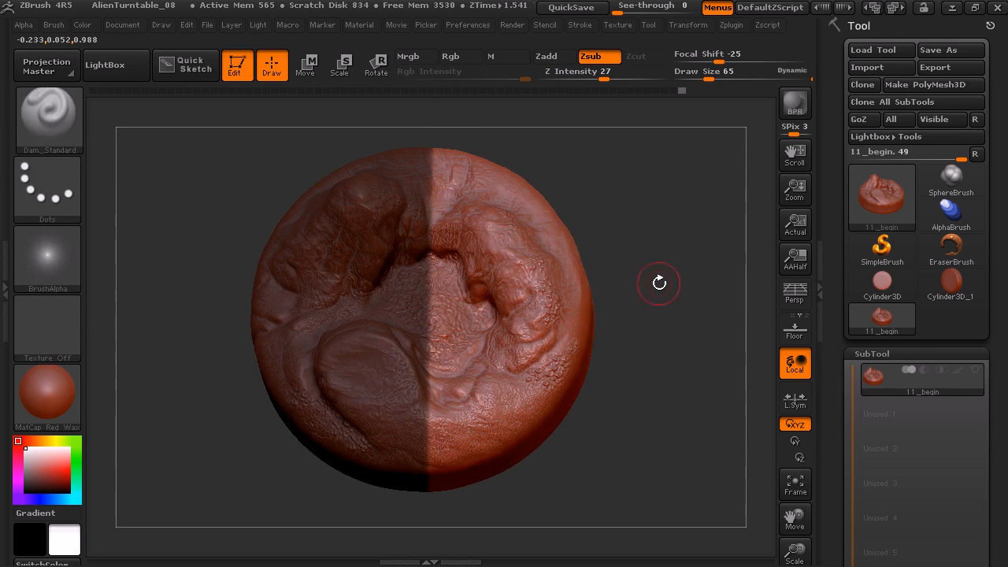
Sharpen the blurred mask boundary and invert the mask onto the other half of the sculpt
key("ctrl+alt")
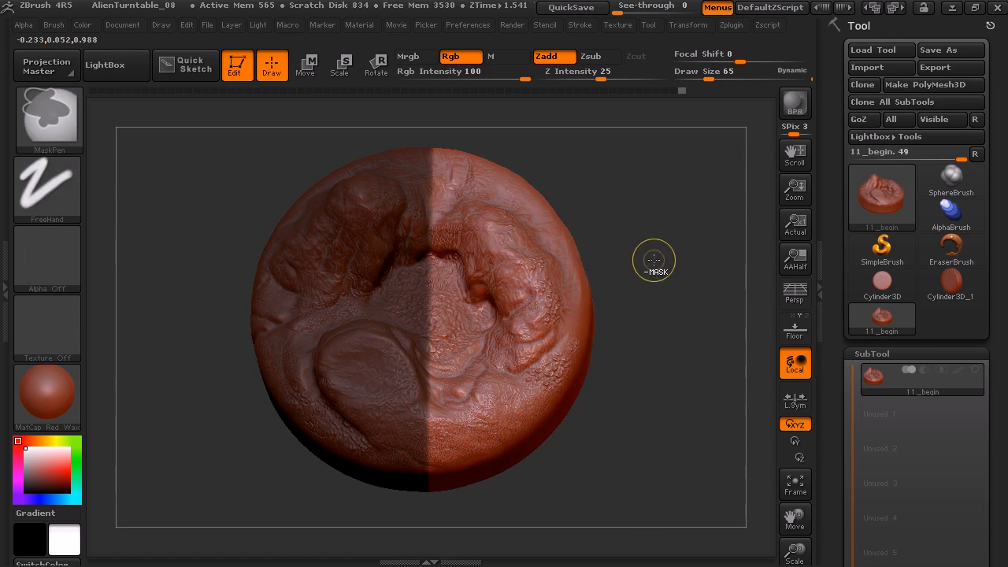
left_click(657, 258, "ctrl+alt")
left_click(659, 265, "ctrl+alt")
left_click(666, 261, "ctrl+alt")
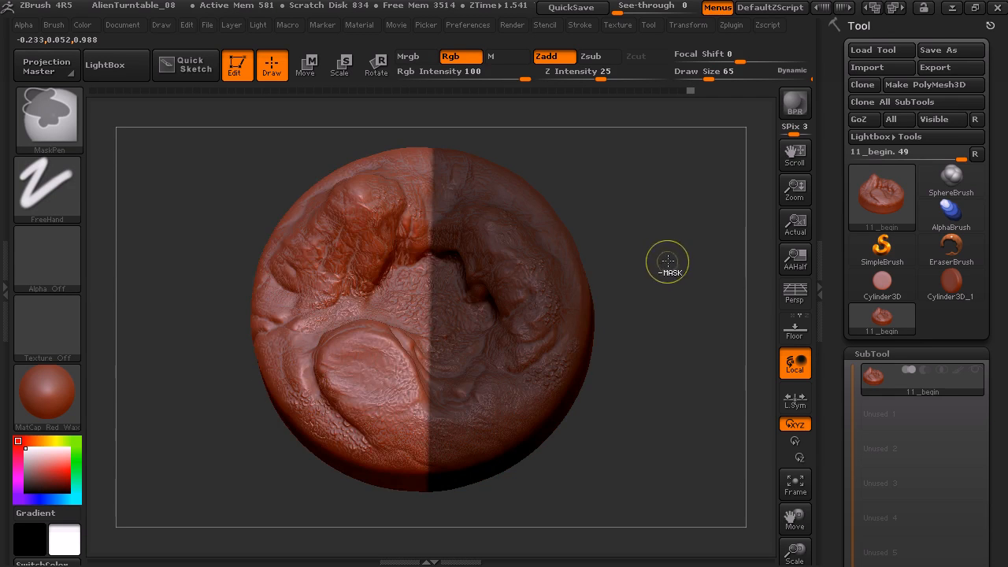
Clear the mask and invert the whole sculpt repeatedly between fully masked and fully unmasked
left_click_drag(685, 282, 692, 310, "ctrl+alt")
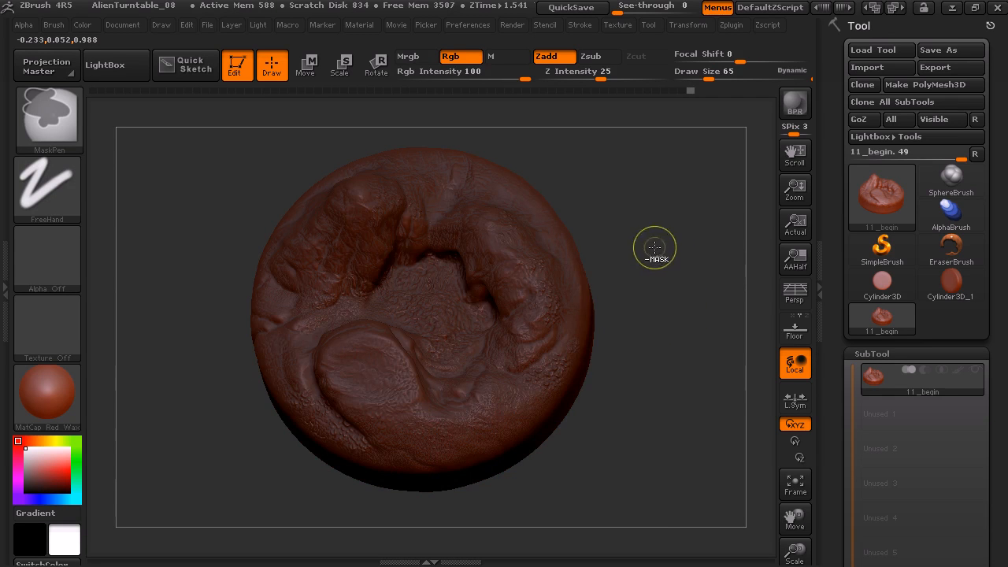
left_click(681, 287, "ctrl")
mouse_move(680, 362)
left_mouse_down()
mouse_move(659, 285)
mouse_move(666, 264)
left_mouse_up()
left_click(656, 268, "ctrl")
left_click(675, 259, "ctrl")
left_click(689, 252, "ctrl")
left_click(684, 250, "ctrl")
left_click(671, 243, "ctrl")
left_click(683, 240, "ctrl")
Replace a test mask with a mask over the entire sculpt, and unmask its right-hand half with rectangular selections
left_click_drag(689, 206, 579, 473, "ctrl")
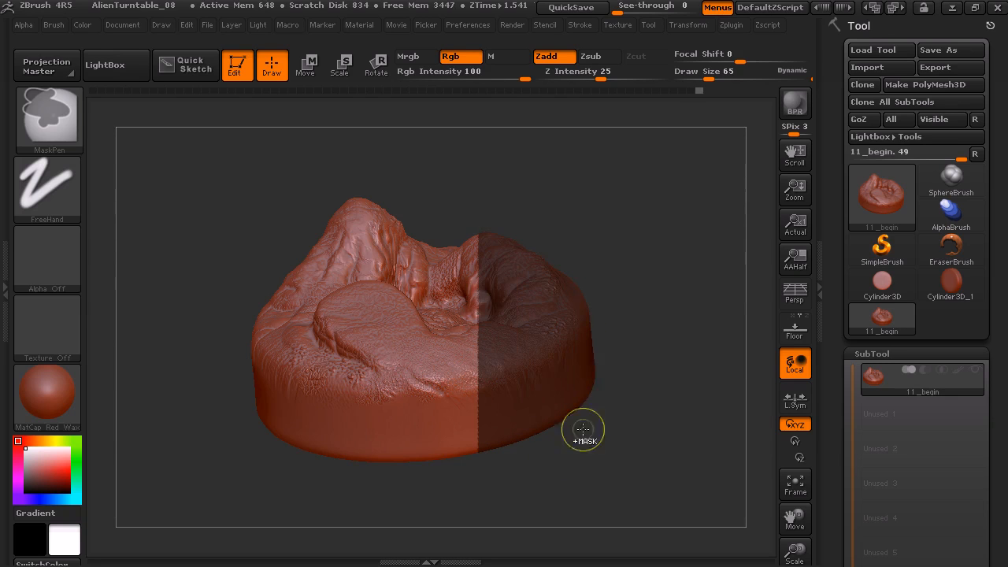
left_click(691, 341, "ctrl")
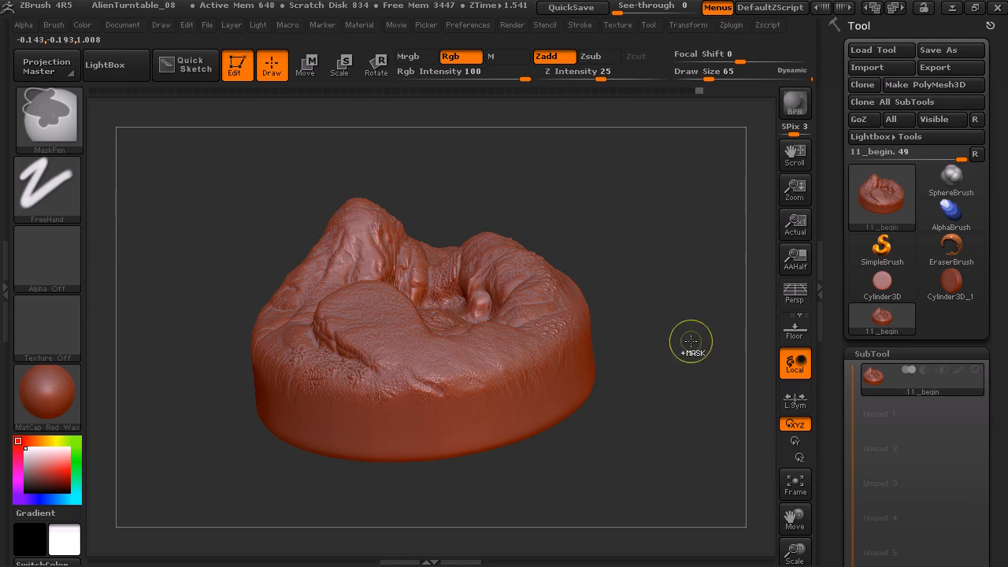
left_click(653, 266, "ctrl")
left_click_drag(630, 189, 477, 488, "ctrl")
mouse_move(652, 191)
left_mouse_down("ctrl+alt")
mouse_move(533, 450)
mouse_move(450, 499)
mouse_move(447, 516)
left_mouse_up("ctrl+alt")
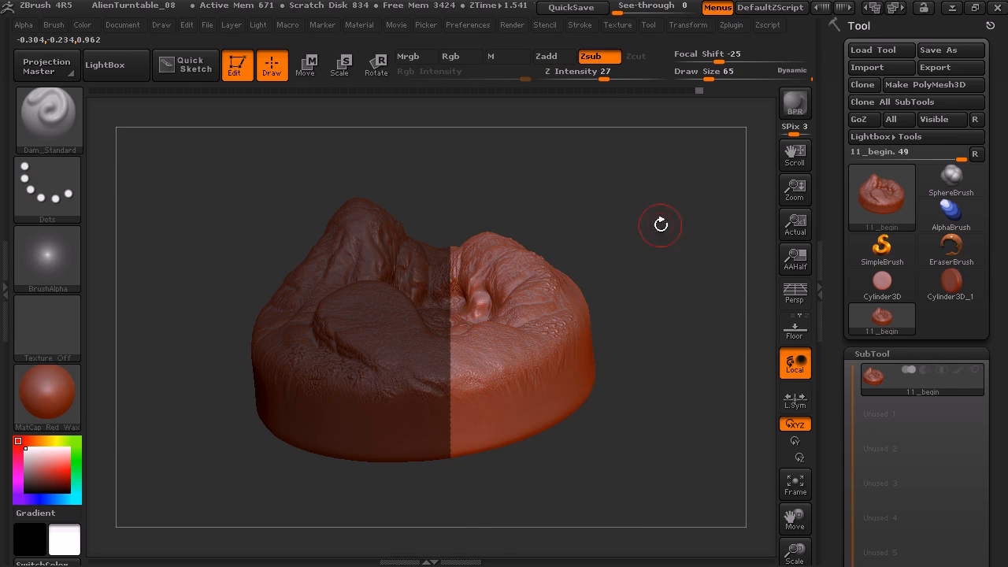
left_click_drag(648, 231, 655, 313)
mouse_move(658, 228)
left_mouse_down()
mouse_move(668, 225)
mouse_move(599, 189)
left_mouse_up()
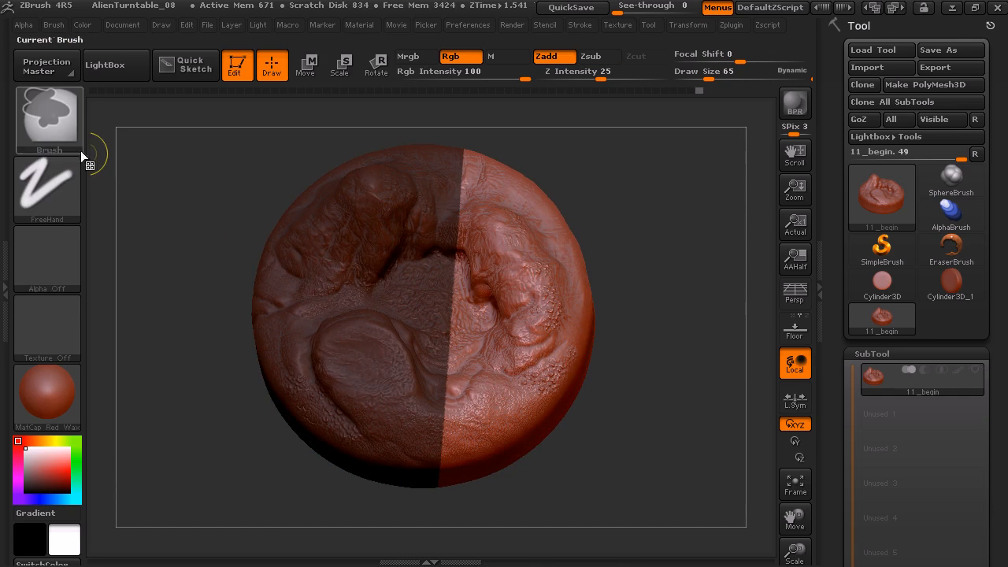
Paint a freehand MaskPen mask over the curved ridge on the unmasked half of the sculpt
left_click(59, 123, "ctrl")
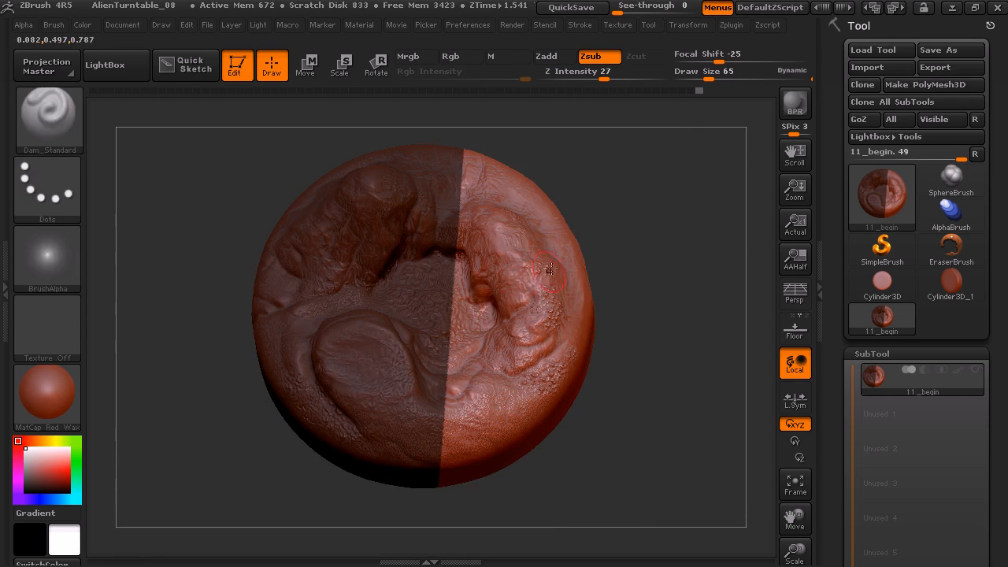
mouse_move(523, 243)
left_mouse_down("ctrl")
mouse_move(504, 303)
mouse_move(491, 227)
mouse_move(499, 252)
mouse_move(543, 268)
mouse_move(468, 265)
mouse_move(464, 322)
mouse_move(483, 301)
left_mouse_up("ctrl")
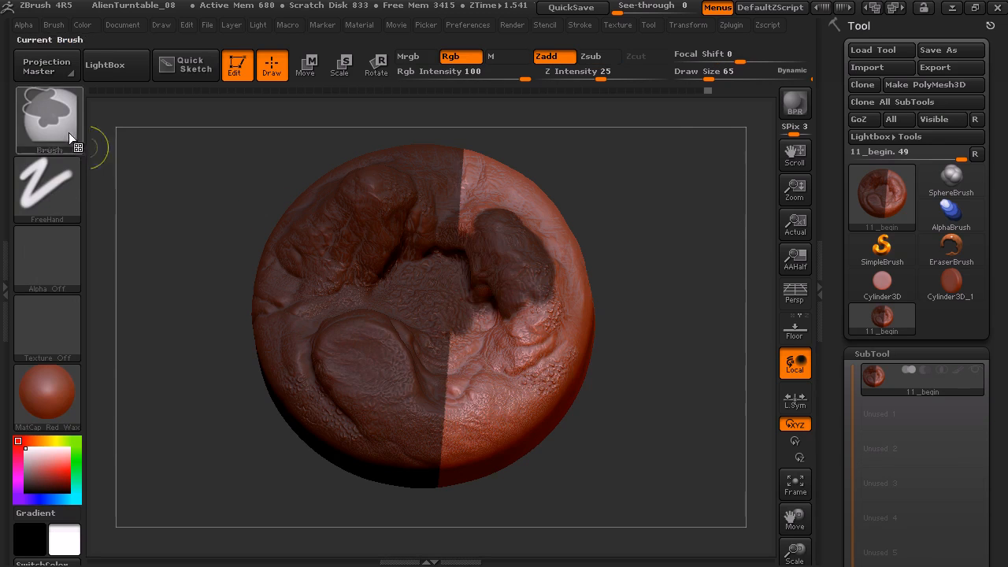
Switch the masking brush to MaskRect and mask most of the unmasked half, leaving only its lower outer part free
left_click(79, 141, "ctrl")
left_click(296, 201, "ctrl")
left_click_drag(513, 246, 378, 405, "ctrl")
left_click_drag(496, 205, 401, 295, "ctrl")
left_click_drag(538, 269, 469, 382, "ctrl")
left_click_drag(653, 208, 507, 397, "ctrl")
left_click_drag(620, 141, 411, 290, "ctrl")
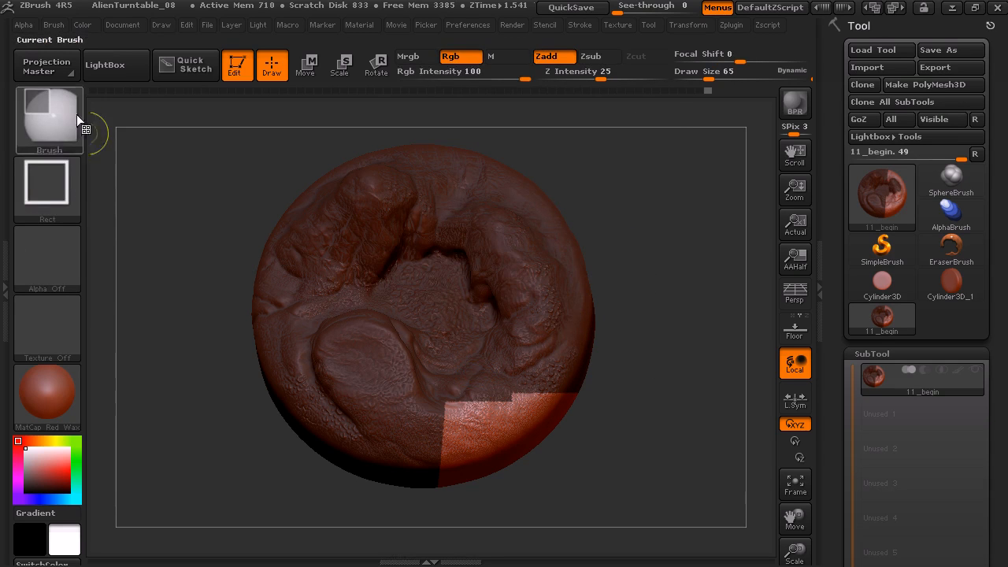
Switch back to the MaskPen brush, mask the whole sculpt and paint the mask away from the central basin
left_click(75, 126)
left_click(122, 133, "ctrl")
mouse_move(667, 187)
left_mouse_down("ctrl")
mouse_move(486, 446)
mouse_move(386, 551)
left_mouse_up("ctrl")
mouse_move(404, 332)
left_mouse_down("ctrl+alt")
mouse_move(385, 302)
mouse_move(407, 260)
mouse_move(421, 282)
mouse_move(470, 291)
mouse_move(449, 347)
mouse_move(477, 360)
mouse_move(471, 282)
left_mouse_up("ctrl+alt")
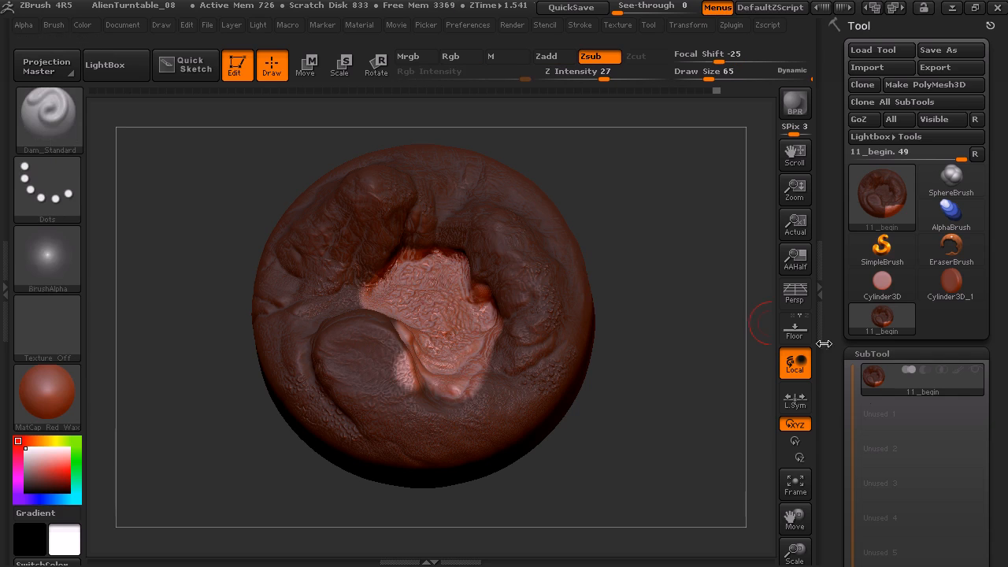
Open the tool's Masking options and turn off ViewMask to hide the mask shading
scroll(829, 225, "down", 10)
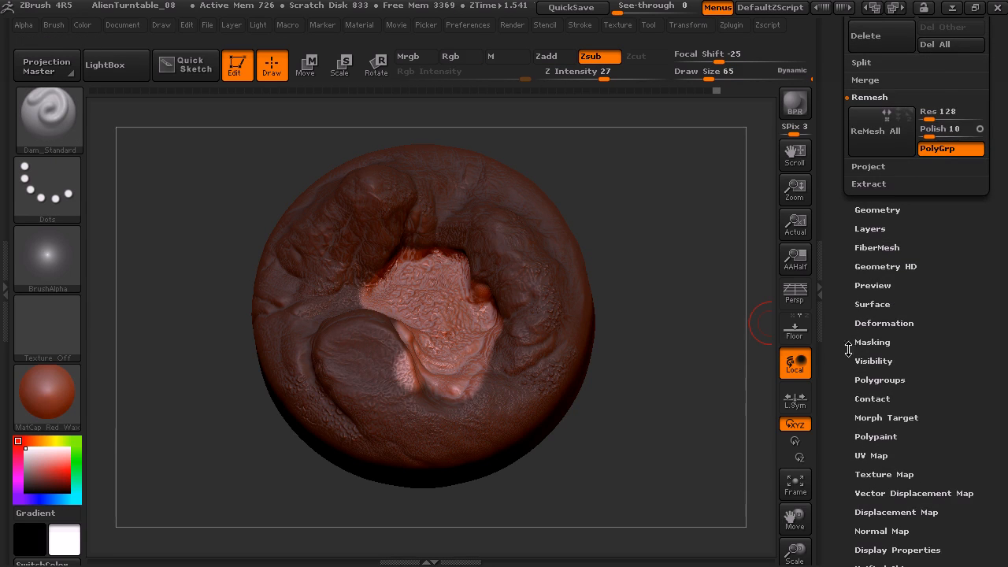
scroll(850, 346, "down", 3)
left_click(876, 268)
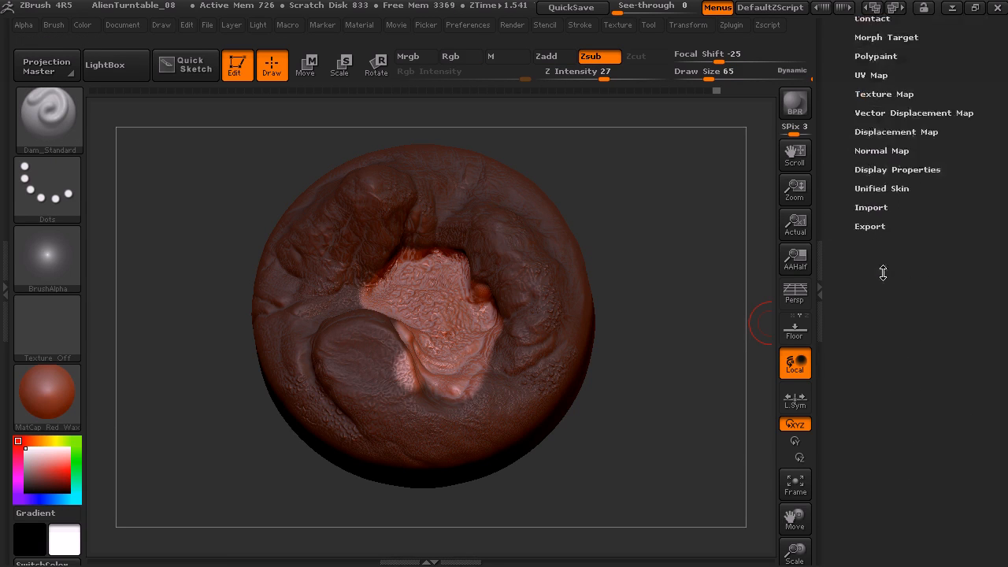
scroll(858, 264, "up", 5)
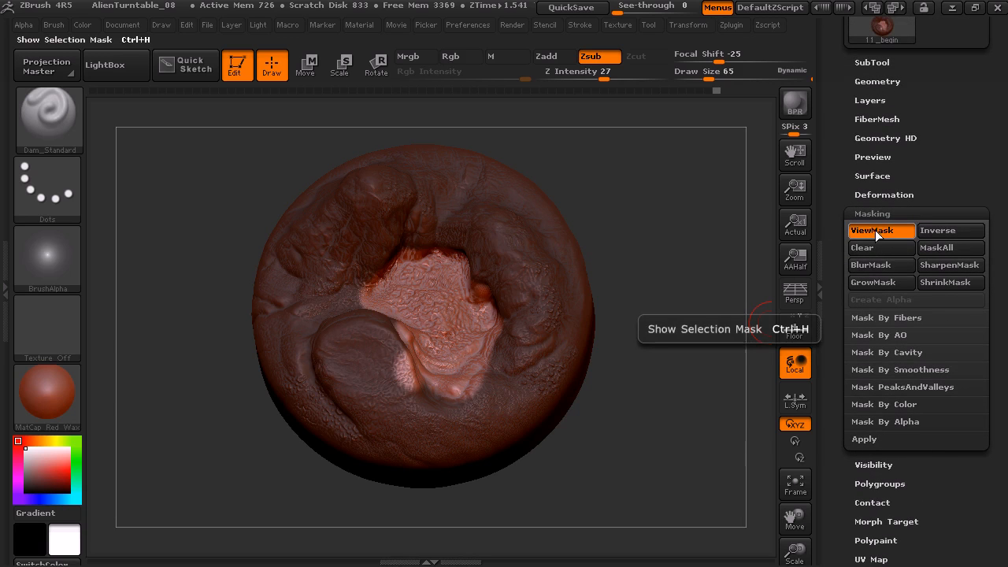
left_click(881, 231)
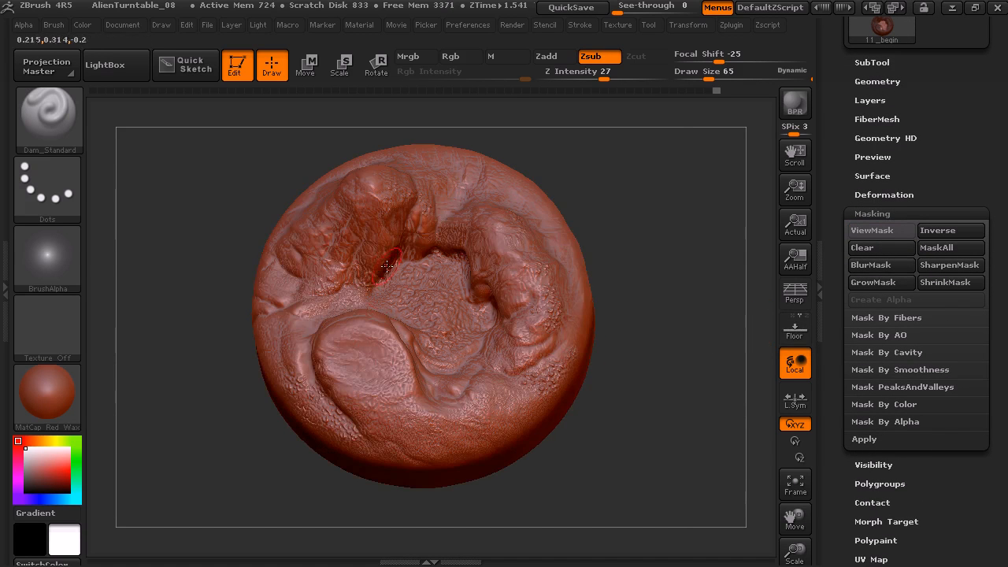
Sculpt spray texture onto the unmasked central basin with the Standard brush, and turn ViewMask back on
key("b")
key("s")
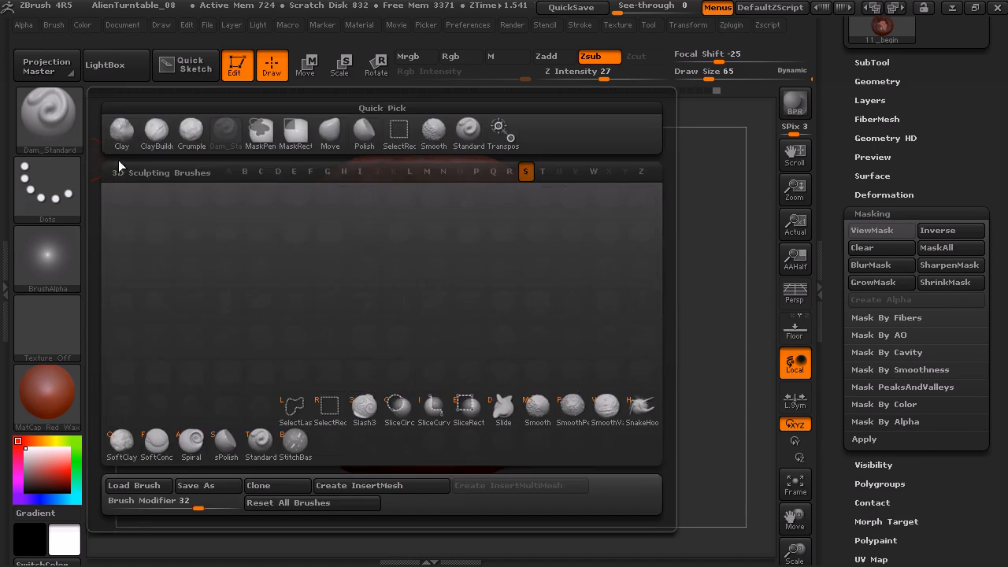
key("t")
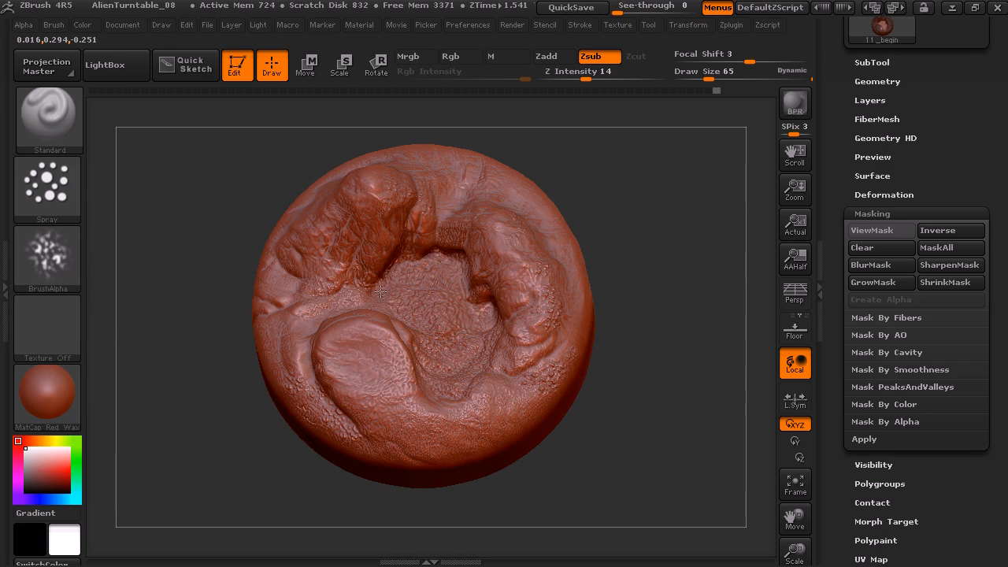
left_click(895, 230)
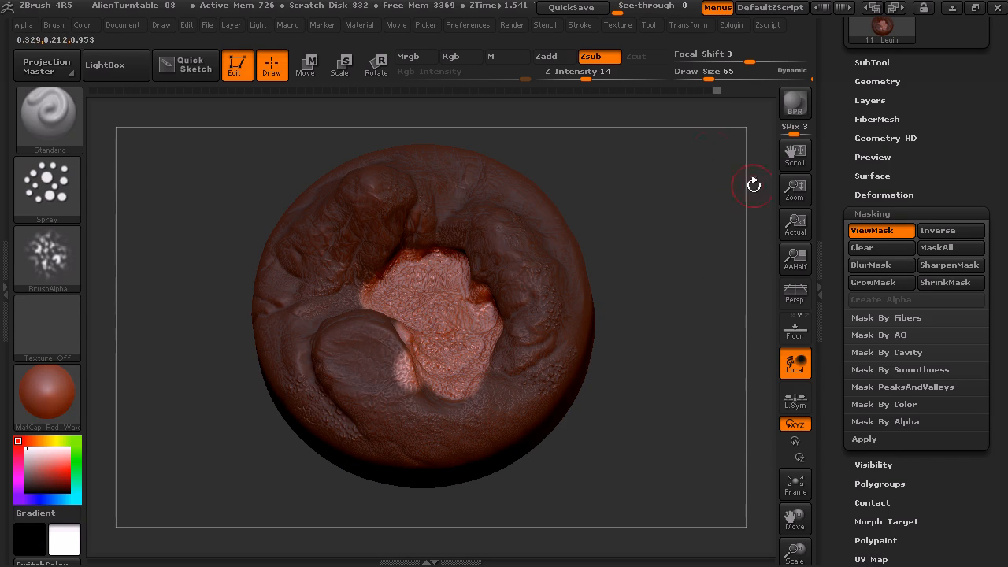
Invert the mask and restore it from the Masking options, and clear all masking from the sculpt
left_click(954, 232)
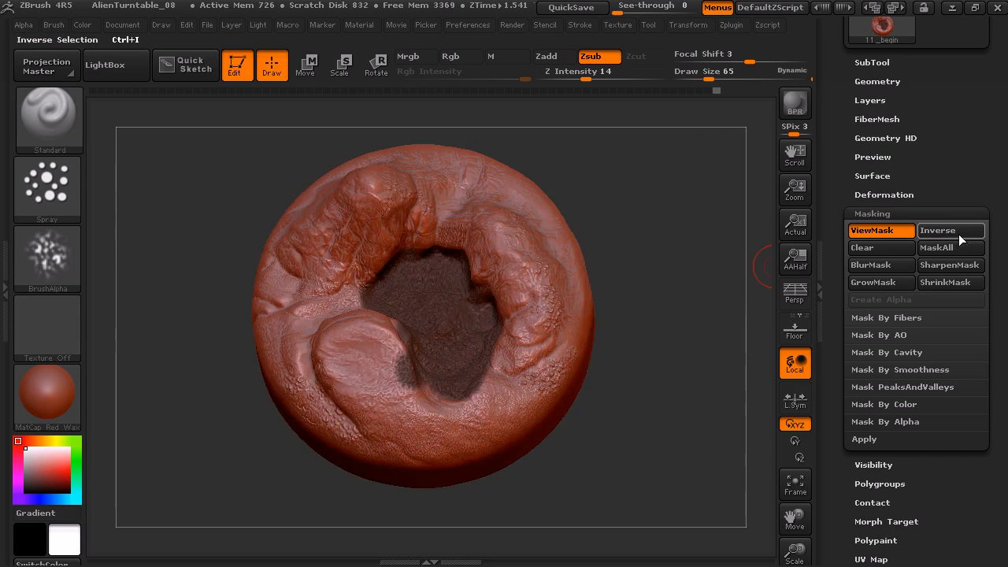
left_click(960, 233)
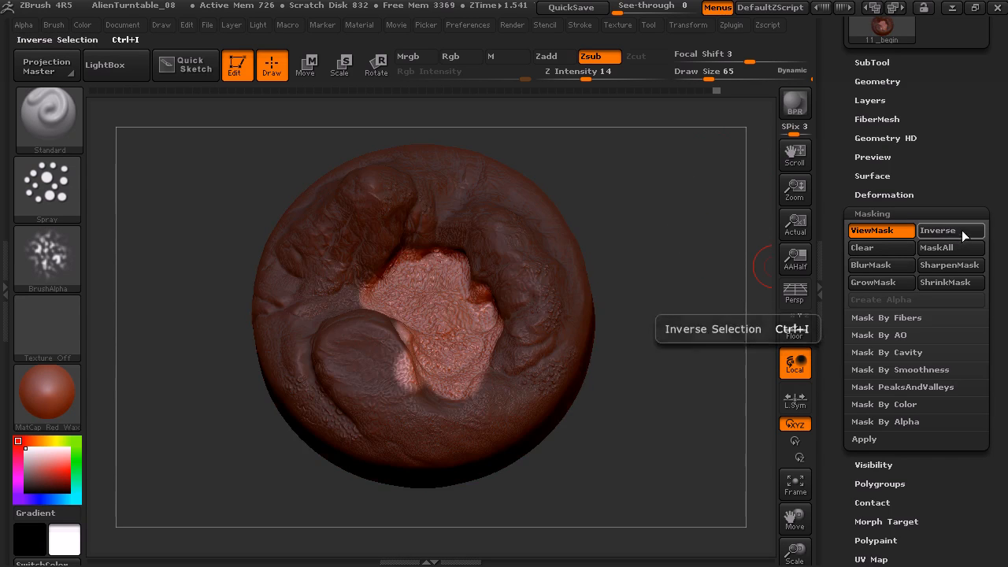
left_click(923, 249)
left_click(889, 247)
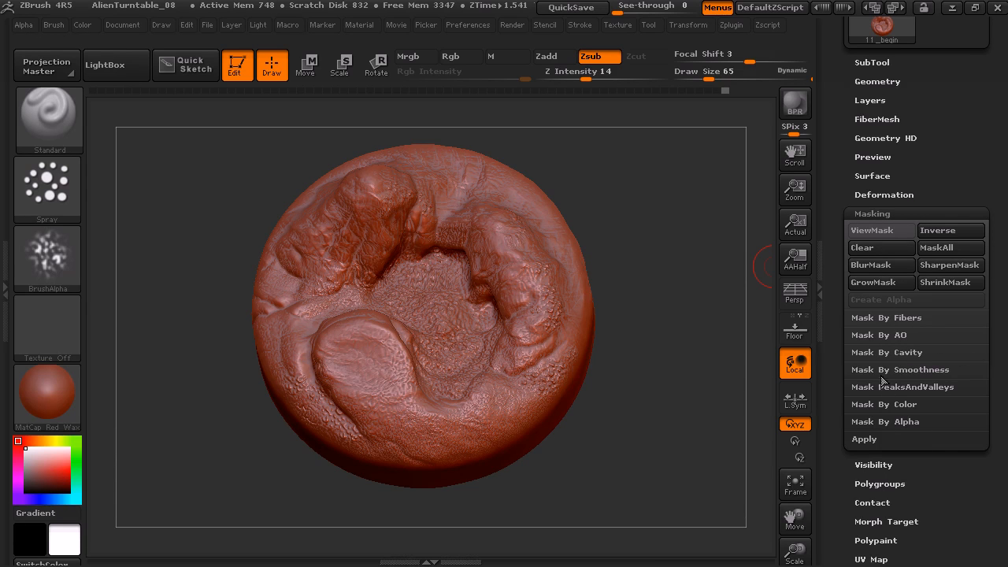
Set the Standard brush to the FreeHand stroke with no alpha, with the flat rounded rock in close view
mouse_move(764, 400)
left_mouse_down()
mouse_move(626, 401)
mouse_move(630, 466)
mouse_move(661, 409)
mouse_move(707, 451)
mouse_move(693, 185)
mouse_move(680, 163)
mouse_move(641, 151)
mouse_move(430, 306)
left_mouse_up()
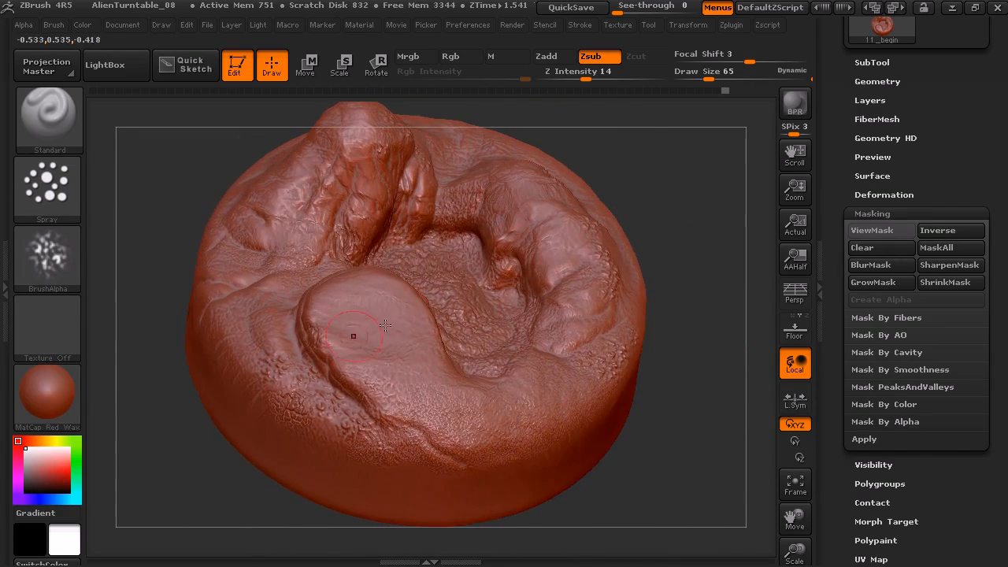
left_click_drag(673, 177, 695, 182)
left_click(55, 190)
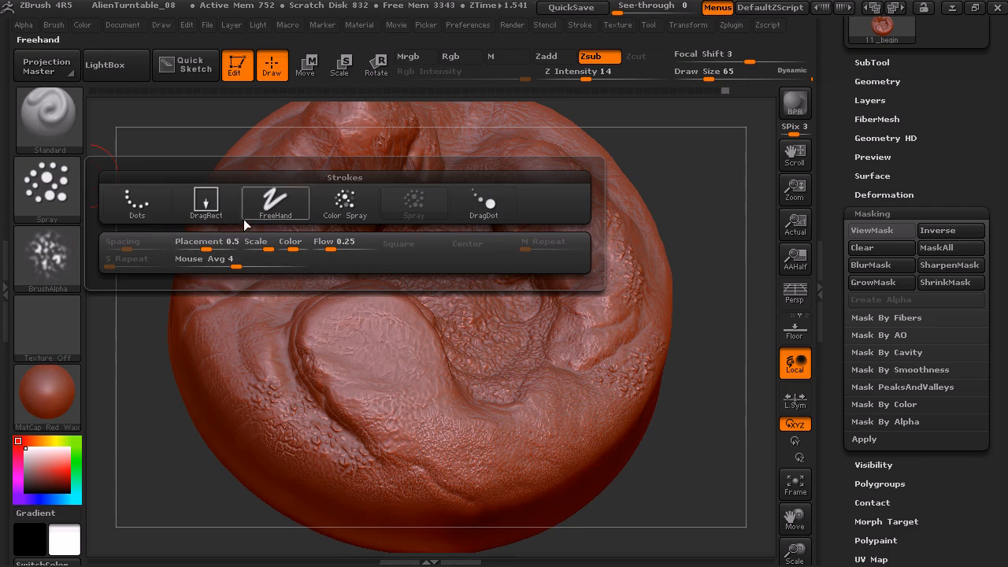
left_click(271, 206)
left_click(61, 264)
left_click(136, 319)
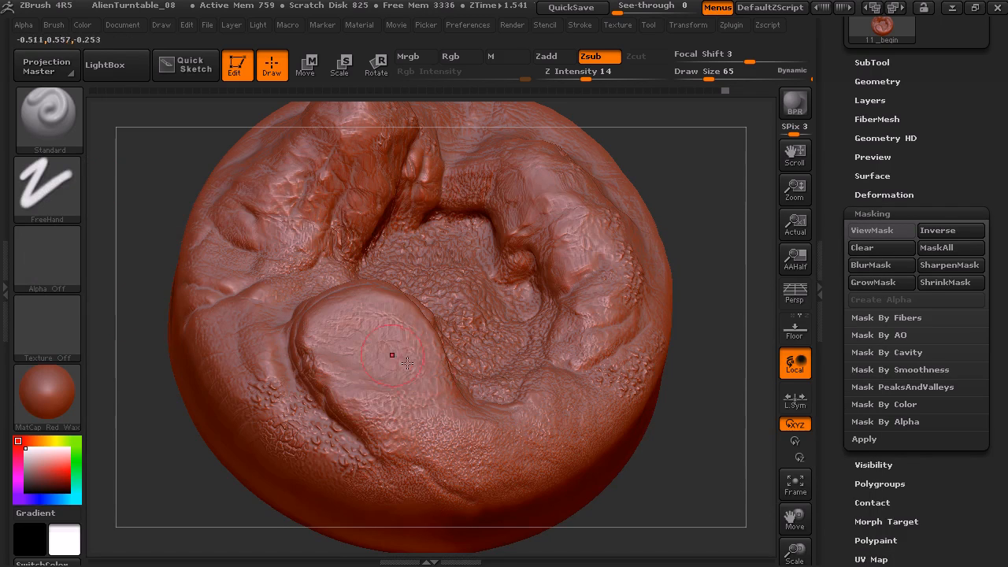
Turn ViewMask on and paint a MaskPen mask around the rim of the flat rounded rock, leaving its centre unmasked
key("ctrl")
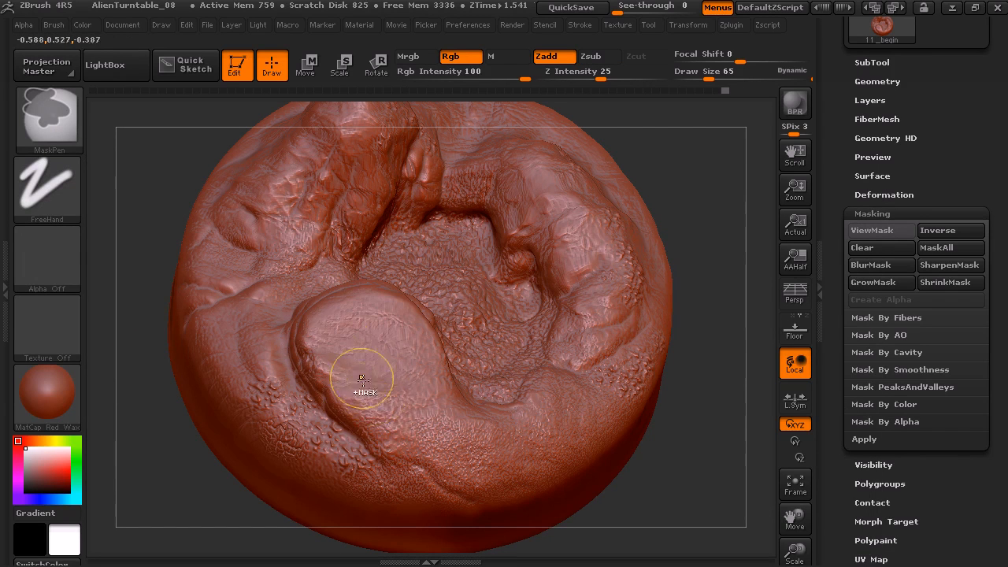
key("ctrl+h")
mouse_move(378, 443)
left_mouse_down("ctrl")
mouse_move(321, 398)
mouse_move(293, 332)
mouse_move(316, 294)
mouse_move(368, 274)
mouse_move(421, 293)
mouse_move(461, 355)
mouse_move(481, 418)
left_mouse_up("ctrl")
left_click_drag(680, 164, 619, 214)
mouse_move(390, 295)
left_mouse_down("ctrl")
mouse_move(417, 319)
mouse_move(470, 422)
left_mouse_up("ctrl")
mouse_move(421, 331)
left_mouse_down("ctrl")
mouse_move(406, 313)
mouse_move(344, 293)
mouse_move(306, 394)
left_mouse_up("ctrl")
mouse_move(322, 309)
left_mouse_down("ctrl")
mouse_move(305, 340)
mouse_move(331, 299)
mouse_move(405, 350)
mouse_move(504, 449)
left_mouse_up("ctrl")
mouse_move(654, 390)
left_mouse_down()
mouse_move(707, 441)
mouse_move(653, 331)
left_mouse_up()
left_click_drag(684, 210, 679, 260, "alt")
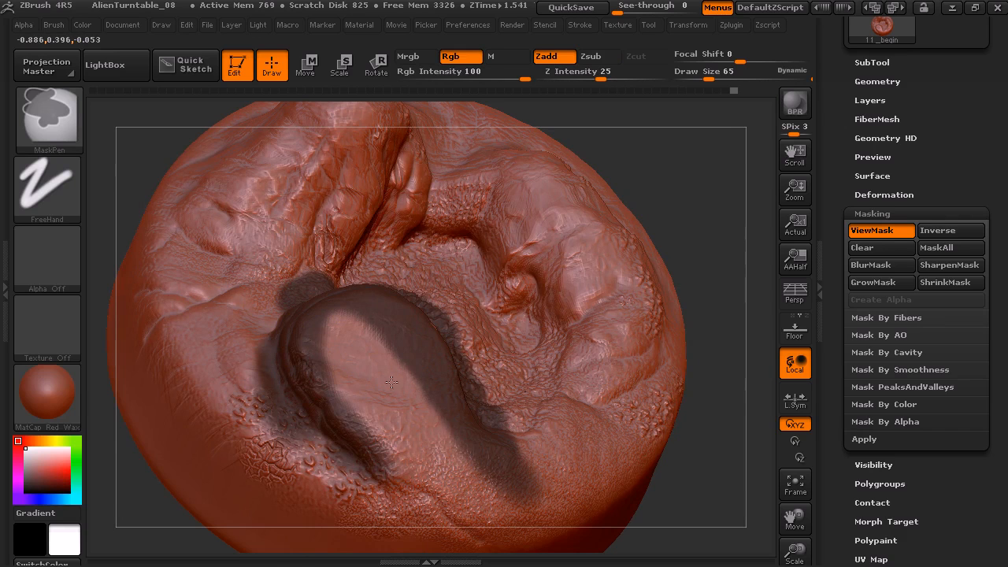
Carve into the unmasked centre of the rounded rock with the Standard brush in Zsub mode
mouse_move(648, 160)
left_mouse_down()
mouse_move(579, 166)
mouse_move(670, 154)
left_mouse_up()
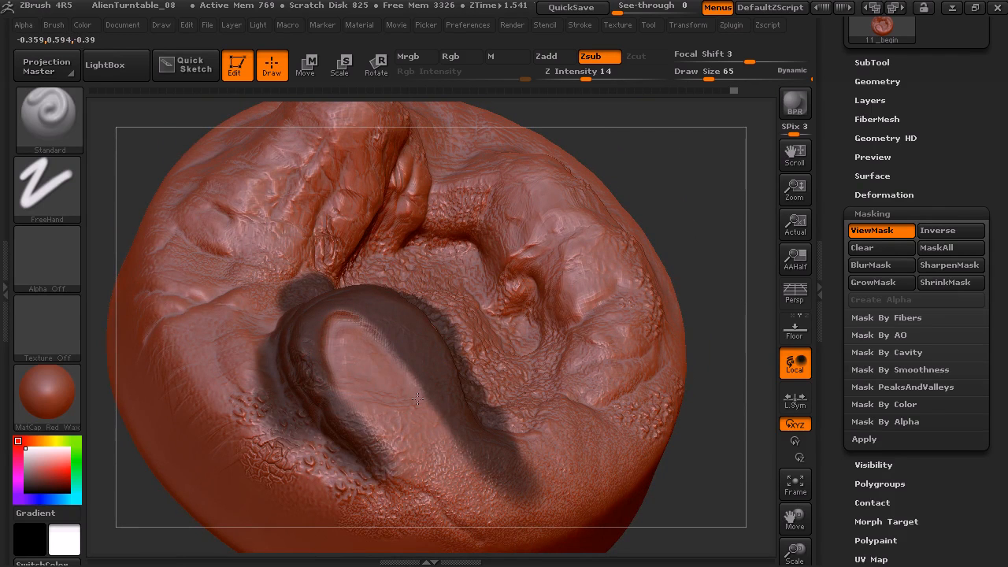
mouse_move(647, 187)
left_mouse_down()
mouse_move(640, 183)
mouse_move(655, 175)
left_mouse_up()
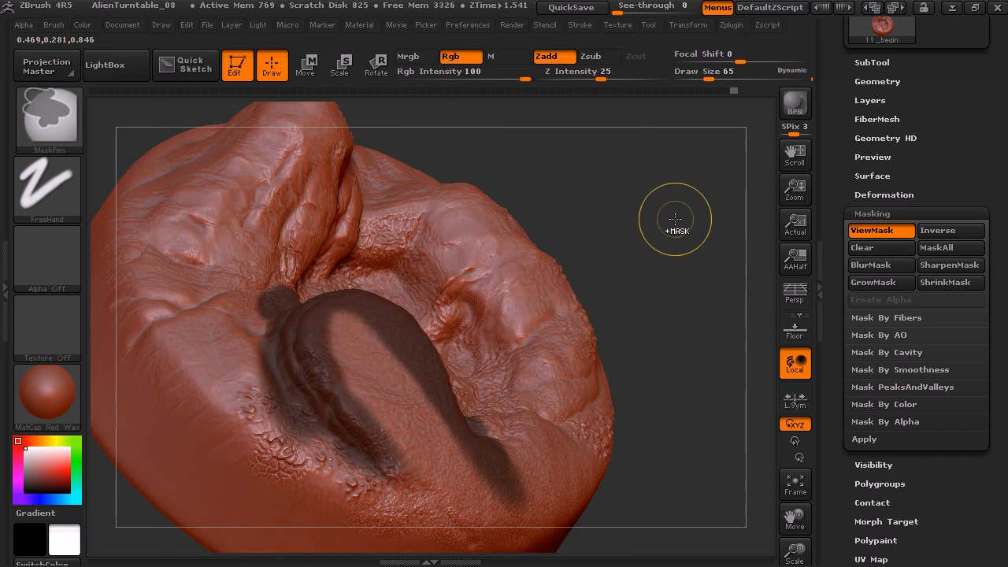
left_click_drag(674, 219, 662, 214)
Switch the Standard brush to Zadd with Z Intensity 13 and build up the rock's unmasked centre
left_click(561, 61)
left_click(586, 76)
left_click_drag(643, 161, 626, 156)
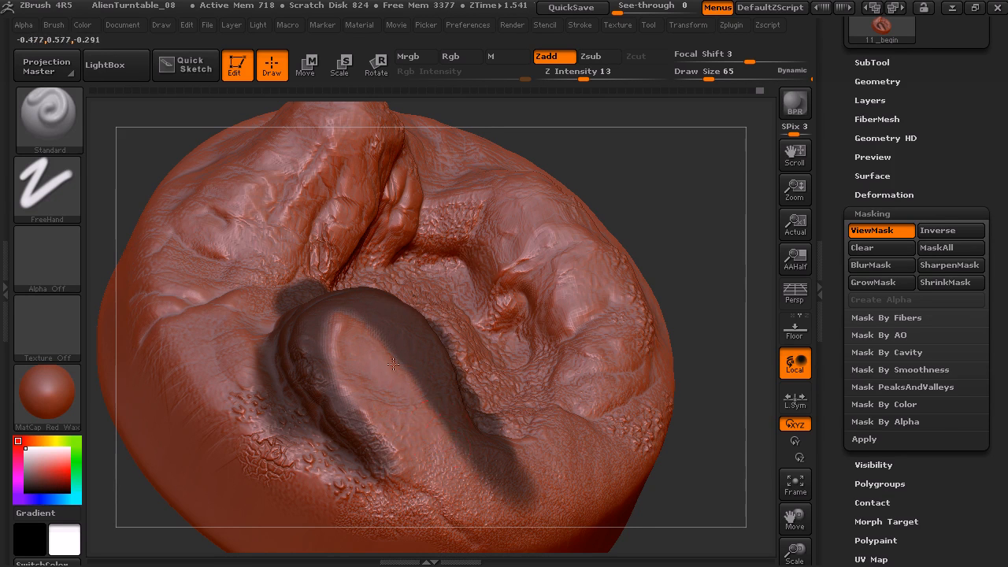
left_click_drag(626, 167, 400, 357)
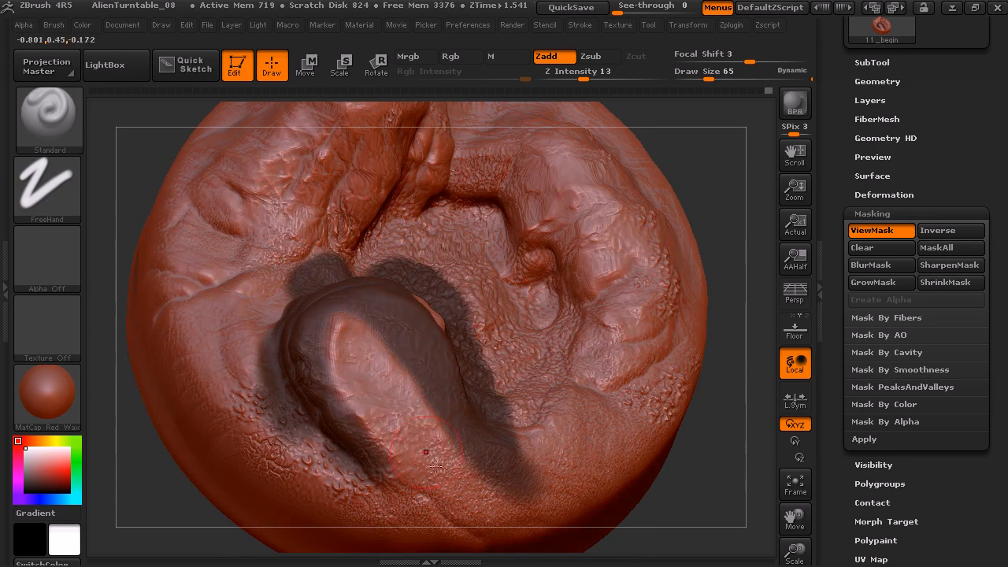
Invert the mask, switch the brush to Zsub and sculpt the unmasked rim of the rounded rock
left_click_drag(711, 152, 663, 206)
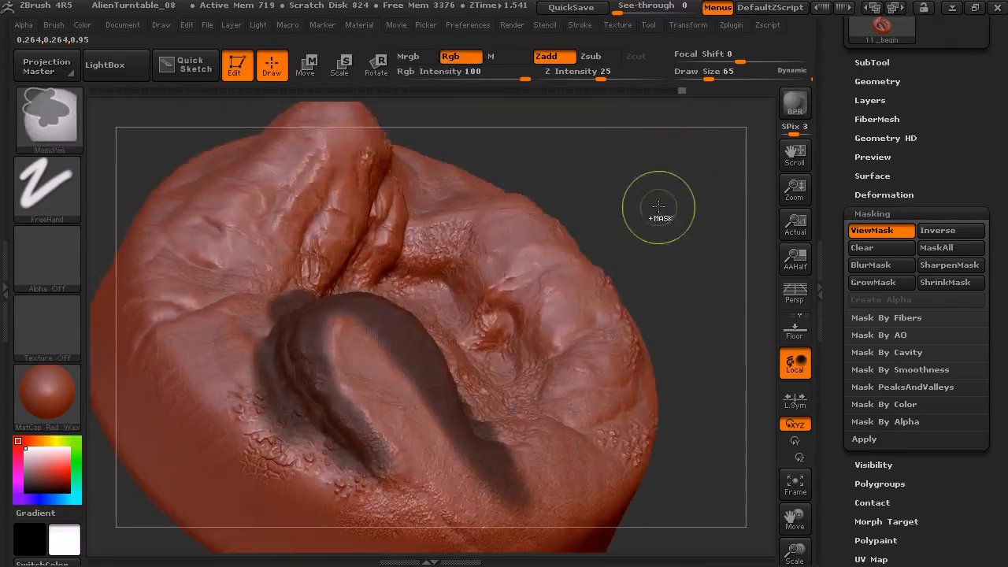
left_click(666, 204, "ctrl")
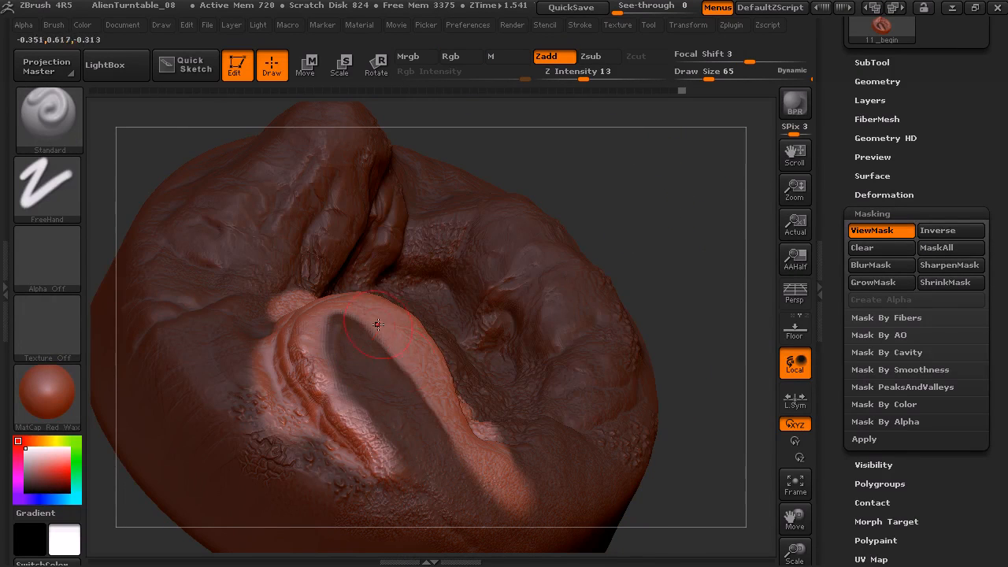
left_click_drag(648, 177, 615, 153)
left_click(589, 59)
left_click_drag(685, 141, 630, 175)
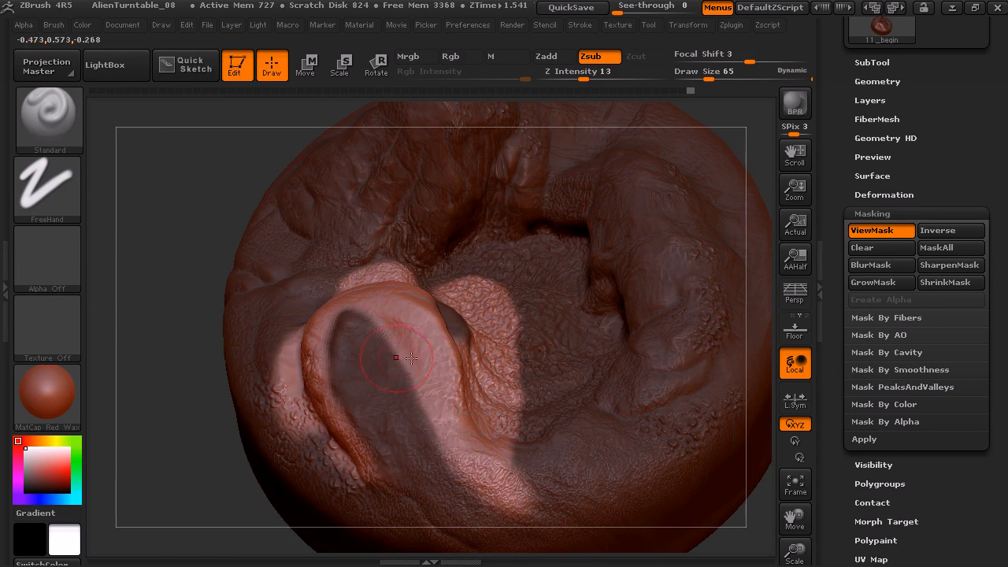
left_click_drag(167, 299, 253, 285)
Toggle the mask inversion around the rounded rock's rim and clear the mask
left_click(712, 189, "ctrl")
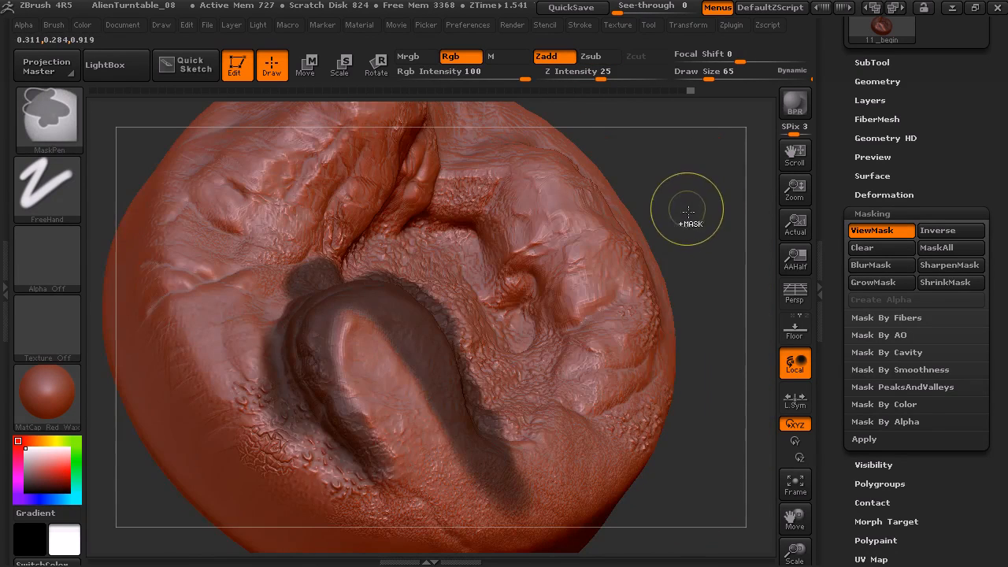
left_click(683, 193, "ctrl")
left_click(685, 186, "ctrl")
mouse_move(681, 178)
left_mouse_down("ctrl")
mouse_move(716, 228)
mouse_move(728, 208)
mouse_move(680, 232)
mouse_move(656, 220)
left_mouse_up("ctrl")
Set Focal Shift to -51 and Draw Size to 32, and paint mask patches over the ridge beside the basin
left_click_drag(745, 472, 737, 181)
mouse_move(745, 522)
left_mouse_down()
mouse_move(751, 375)
mouse_move(688, 263)
mouse_move(415, 356)
mouse_move(601, 198)
mouse_move(603, 168)
mouse_move(617, 283)
mouse_move(631, 300)
mouse_move(562, 212)
mouse_move(596, 252)
mouse_move(607, 226)
left_mouse_up()
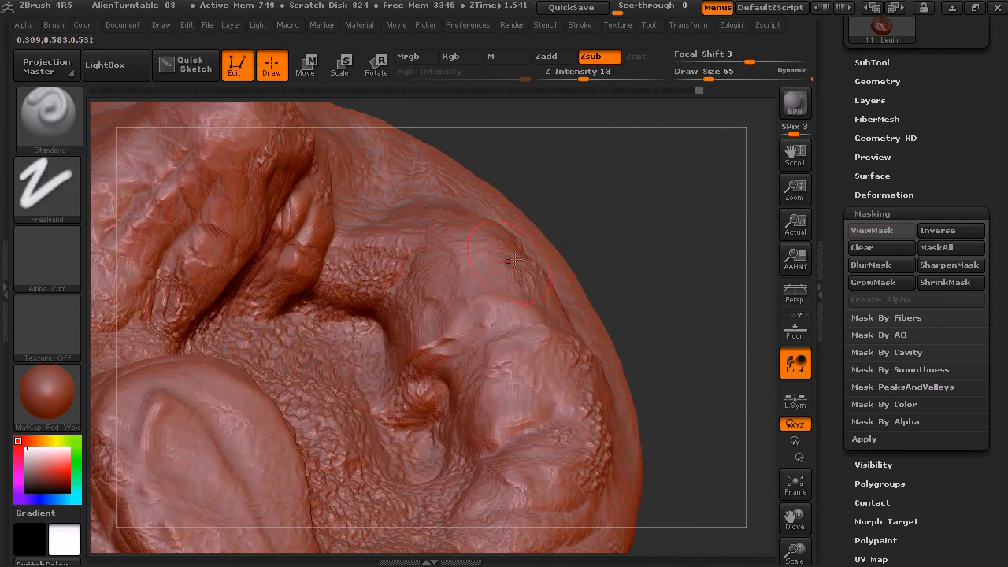
mouse_move(471, 287)
left_mouse_down("ctrl")
mouse_move(457, 301)
mouse_move(461, 274)
left_mouse_up("ctrl")
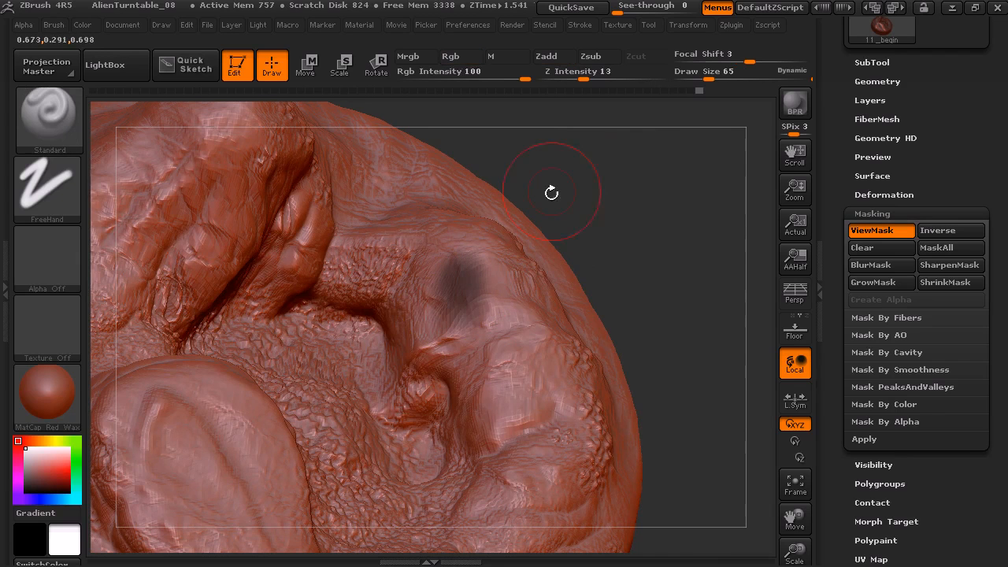
left_click_drag(738, 59, 711, 59)
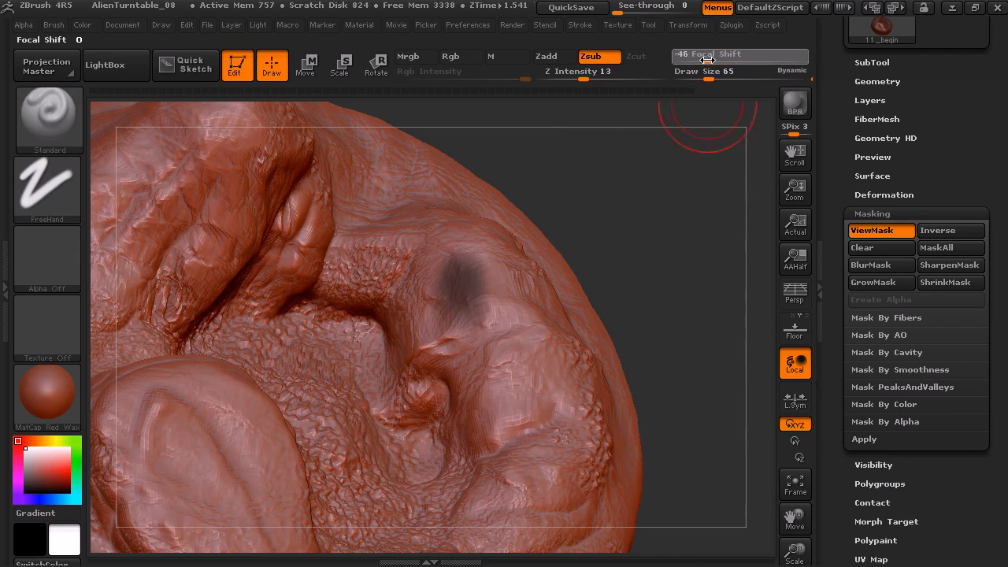
mouse_move(455, 317)
left_mouse_down("ctrl")
mouse_move(441, 303)
mouse_move(450, 272)
mouse_move(454, 296)
mouse_move(493, 271)
mouse_move(473, 251)
mouse_move(504, 331)
mouse_move(495, 388)
mouse_move(484, 366)
mouse_move(524, 406)
mouse_move(559, 386)
mouse_move(484, 472)
mouse_move(551, 441)
mouse_move(527, 502)
mouse_move(568, 495)
mouse_move(551, 512)
mouse_move(482, 532)
mouse_move(492, 526)
left_mouse_up("ctrl")
mouse_move(660, 316)
left_mouse_down()
mouse_move(670, 294)
mouse_move(674, 305)
left_mouse_up()
left_click_drag(562, 431, 551, 447, "ctrl")
left_click_drag(696, 246, 723, 306)
Hide and show the ridge's mask shading, and invert the mask so only the painted patches can be sculpted
key("ctrl+h")
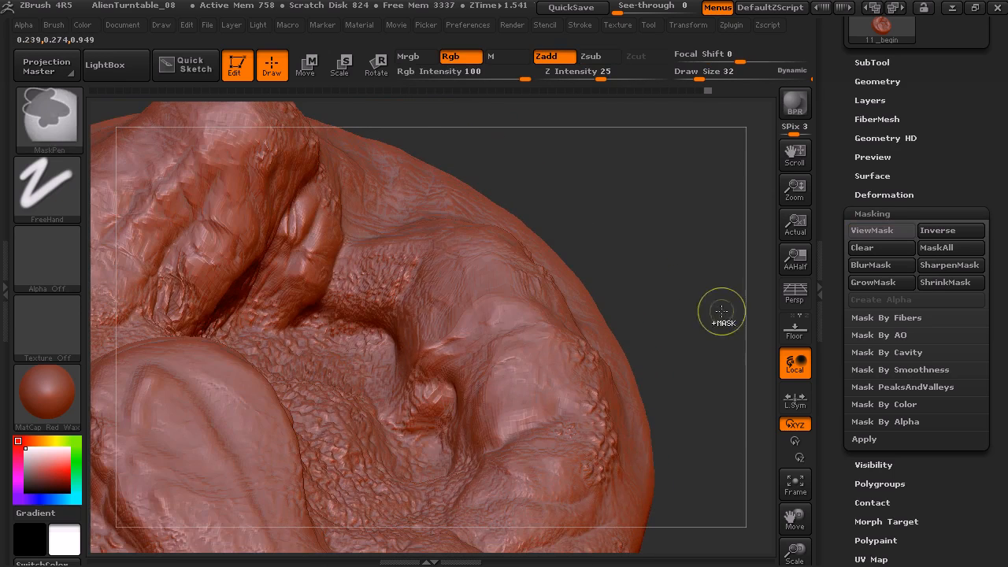
key("ctrl+h")
left_click(720, 224, "ctrl")
mouse_move(687, 275)
left_mouse_down()
mouse_move(693, 297)
mouse_move(628, 261)
left_mouse_up()
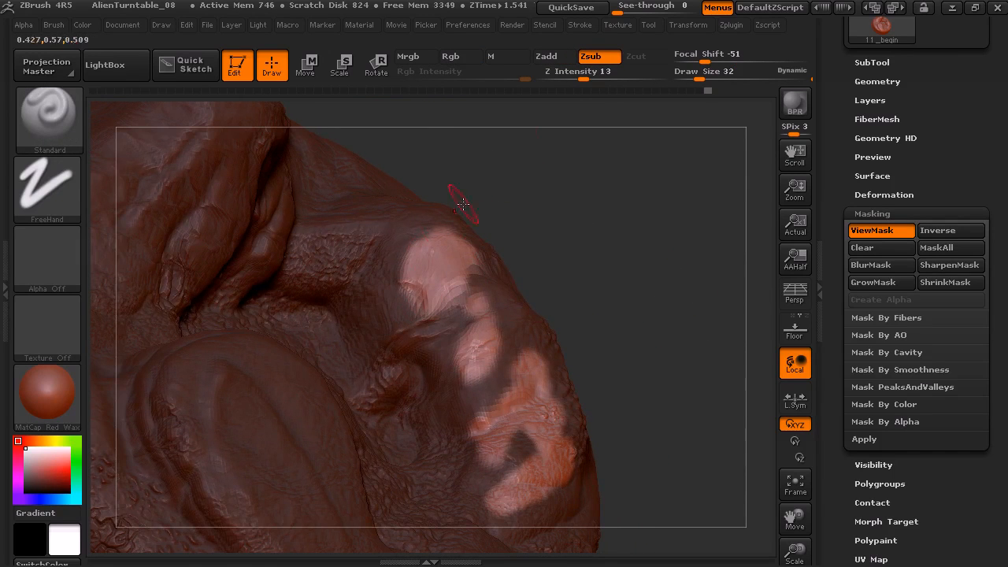
Switch to the ClayBuildup brush in Zadd mode and build up the unmasked patches on the ridge
left_click(547, 57)
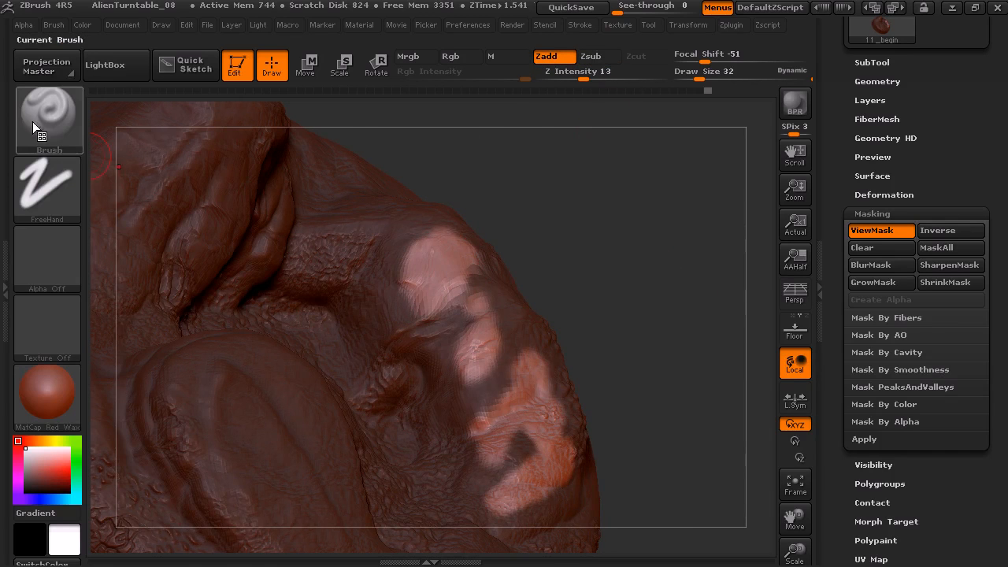
left_click(59, 142)
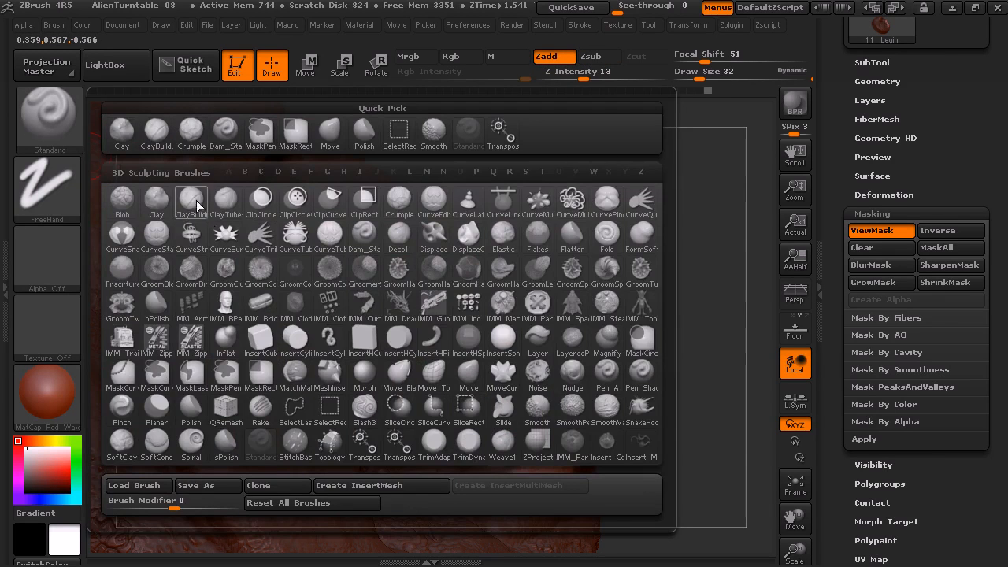
left_click(201, 214)
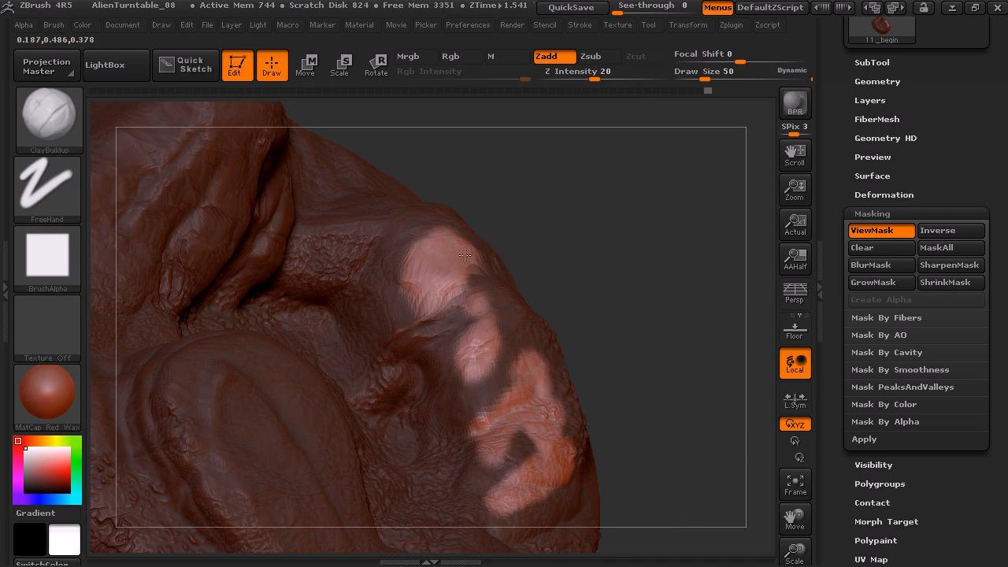
left_click_drag(433, 285, 431, 320)
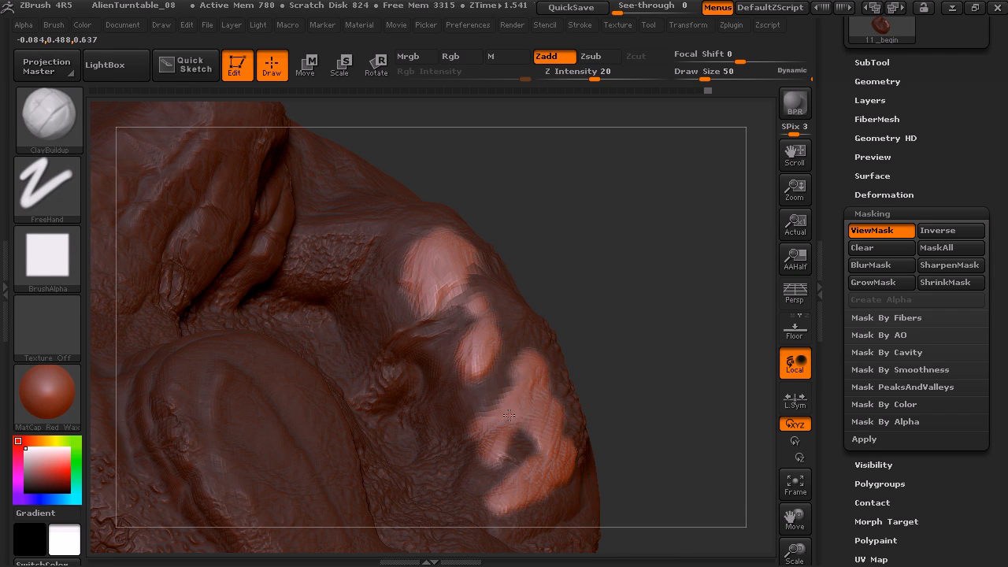
left_click_drag(646, 330, 538, 402)
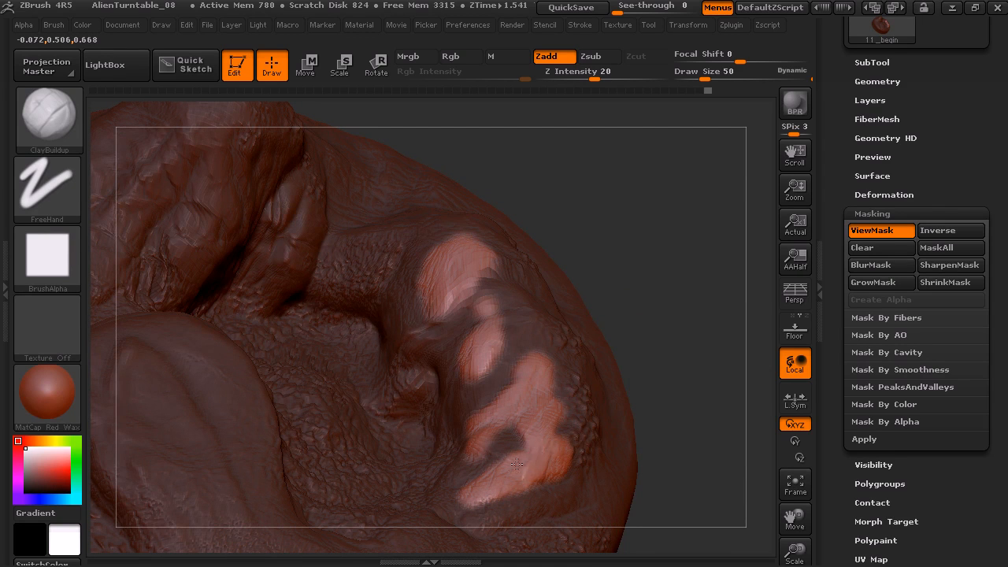
Clear the ridge mask and paint a new MaskPen mask over the whole floor of the central basin
mouse_move(639, 281)
left_mouse_down()
mouse_move(675, 252)
mouse_move(684, 295)
mouse_move(627, 326)
mouse_move(641, 286)
mouse_move(627, 262)
mouse_move(633, 234)
mouse_move(560, 243)
mouse_move(668, 209)
mouse_move(664, 245)
left_mouse_up()
key("ctrl")
mouse_move(721, 192)
left_mouse_down()
mouse_move(667, 186)
mouse_move(686, 184)
left_mouse_up()
mouse_move(447, 370)
left_mouse_down("ctrl")
mouse_move(426, 337)
mouse_move(450, 316)
mouse_move(512, 347)
mouse_move(521, 335)
left_mouse_up("ctrl")
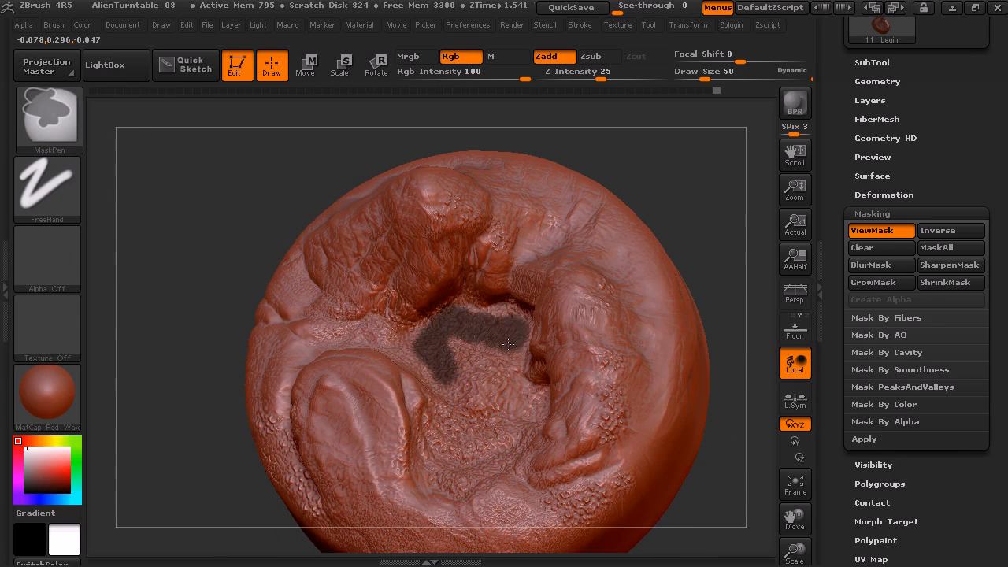
left_click_drag(709, 185, 578, 297)
mouse_move(477, 327)
left_mouse_down("ctrl")
mouse_move(500, 339)
mouse_move(528, 408)
mouse_move(506, 464)
mouse_move(472, 490)
left_mouse_up("ctrl")
mouse_move(693, 347)
left_mouse_down()
mouse_move(679, 297)
mouse_move(661, 315)
left_mouse_up()
mouse_move(472, 488)
left_mouse_down("ctrl")
mouse_move(401, 473)
mouse_move(414, 421)
mouse_move(404, 387)
mouse_move(366, 356)
mouse_move(393, 345)
mouse_move(435, 370)
mouse_move(450, 431)
mouse_move(438, 474)
mouse_move(486, 409)
left_mouse_up("ctrl")
mouse_move(698, 256)
left_mouse_down()
mouse_move(701, 182)
mouse_move(660, 311)
left_mouse_up()
mouse_move(465, 329)
left_mouse_down("ctrl")
mouse_move(445, 313)
mouse_move(378, 320)
left_mouse_up("ctrl")
mouse_move(675, 174)
left_mouse_down()
mouse_move(708, 163)
mouse_move(669, 179)
left_mouse_up()
Set Draw Size to 24 and build up clay with ClayBuildup along the walls around the masked basin floor
left_click_drag(708, 74, 697, 74)
left_click_drag(632, 221, 641, 214)
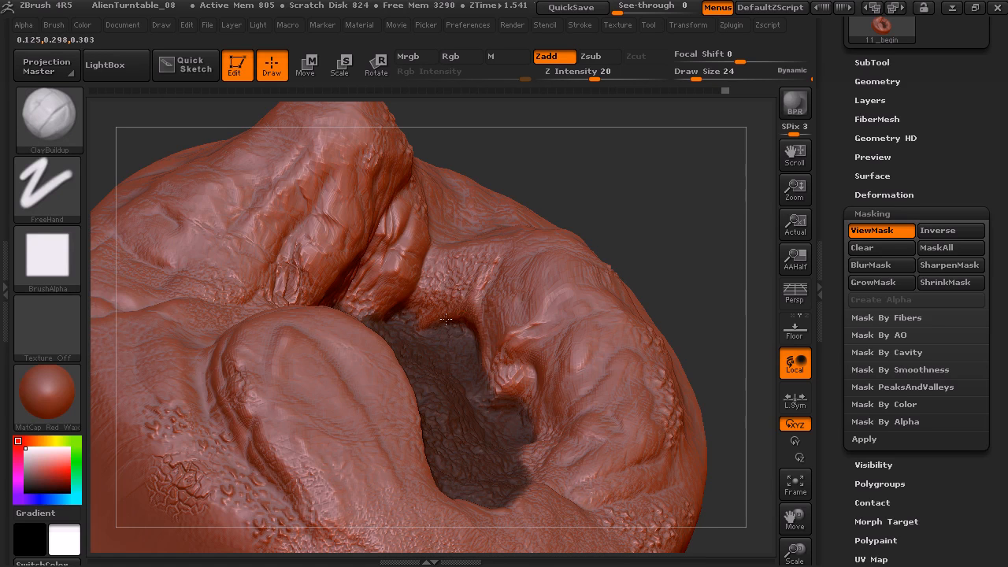
left_click_drag(645, 227, 519, 400)
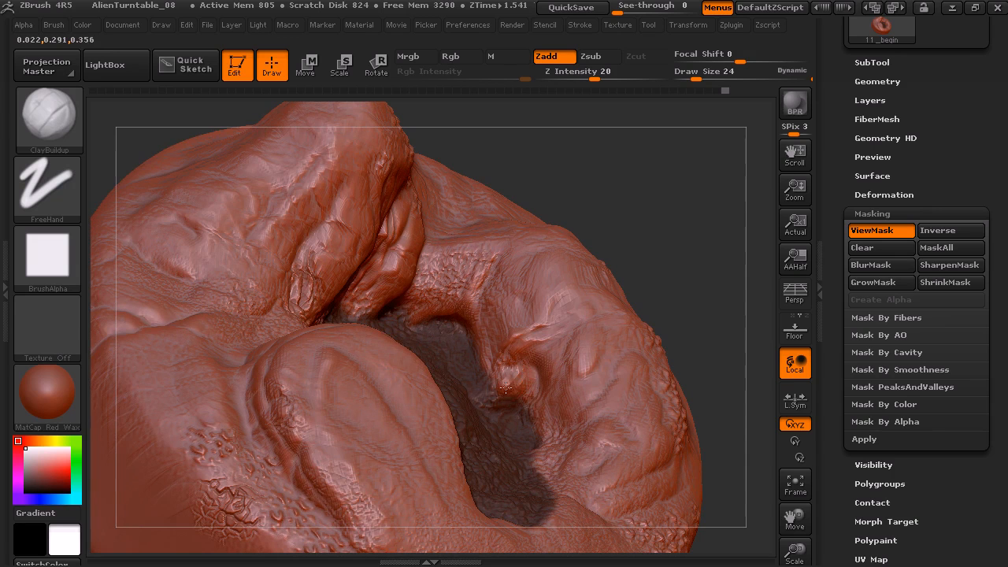
mouse_move(534, 407)
left_mouse_down()
mouse_move(540, 384)
mouse_move(540, 403)
left_mouse_up()
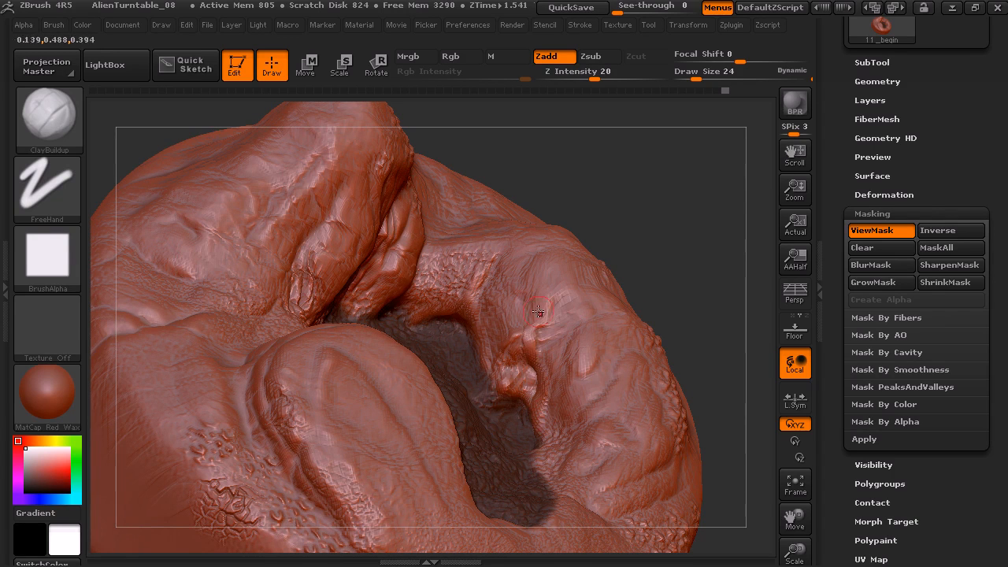
left_click_drag(679, 298, 642, 379)
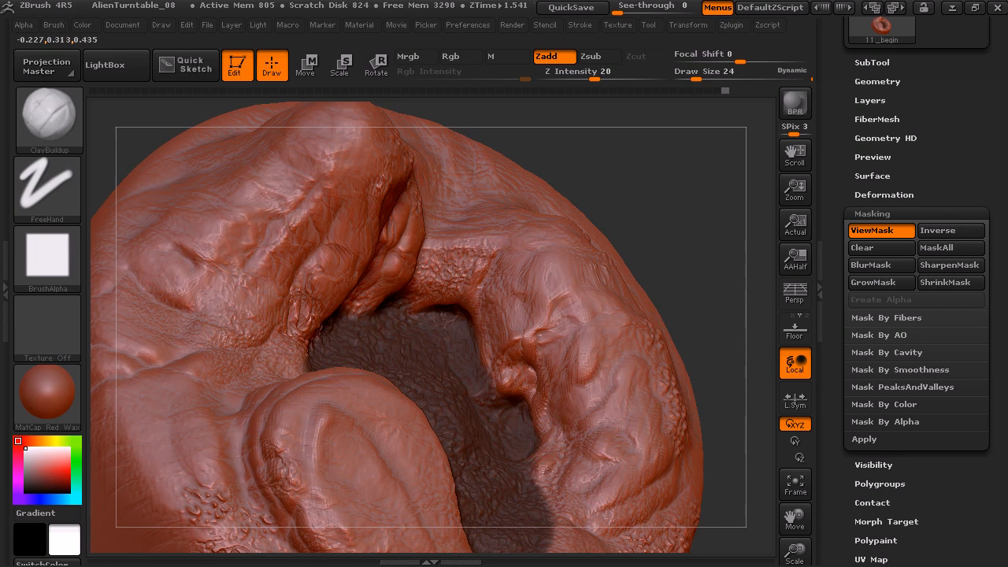
left_click_drag(689, 241, 618, 249)
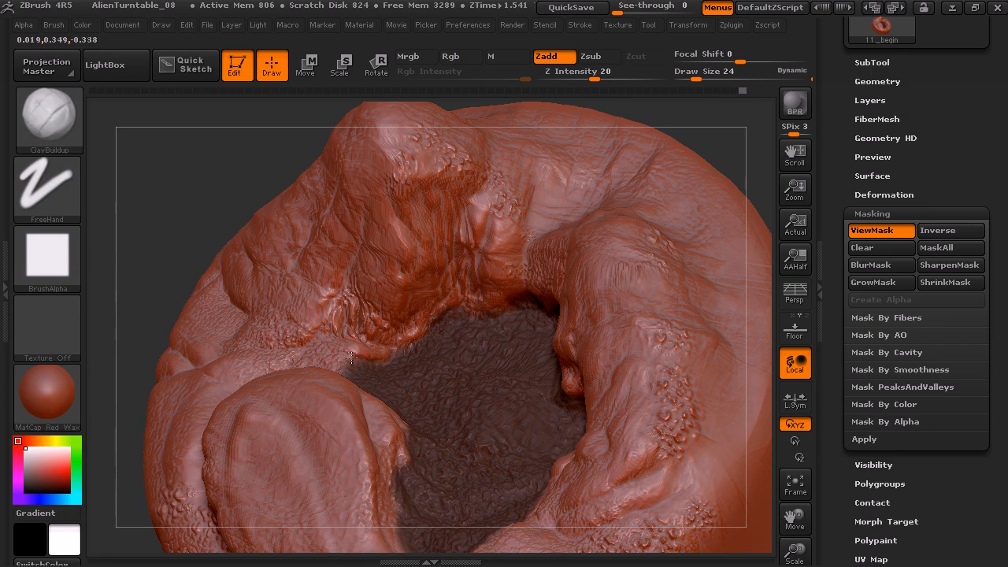
mouse_move(652, 136)
left_mouse_down()
mouse_move(659, 124)
mouse_move(357, 459)
left_mouse_up()
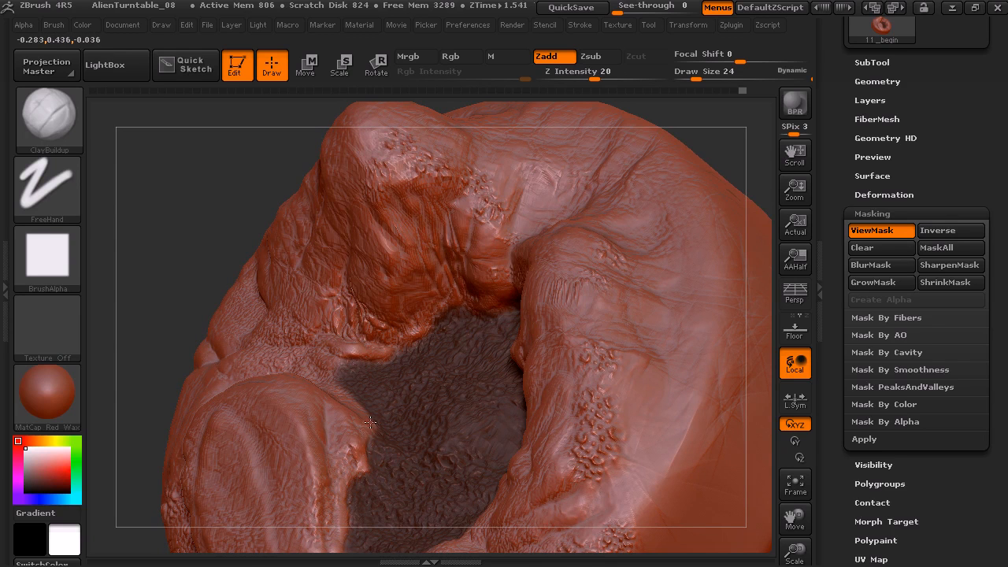
Toggle the inversion of the basin floor mask and clear all masking from the sculpt
left_click_drag(705, 168, 693, 208, "alt")
left_click(675, 216, "ctrl")
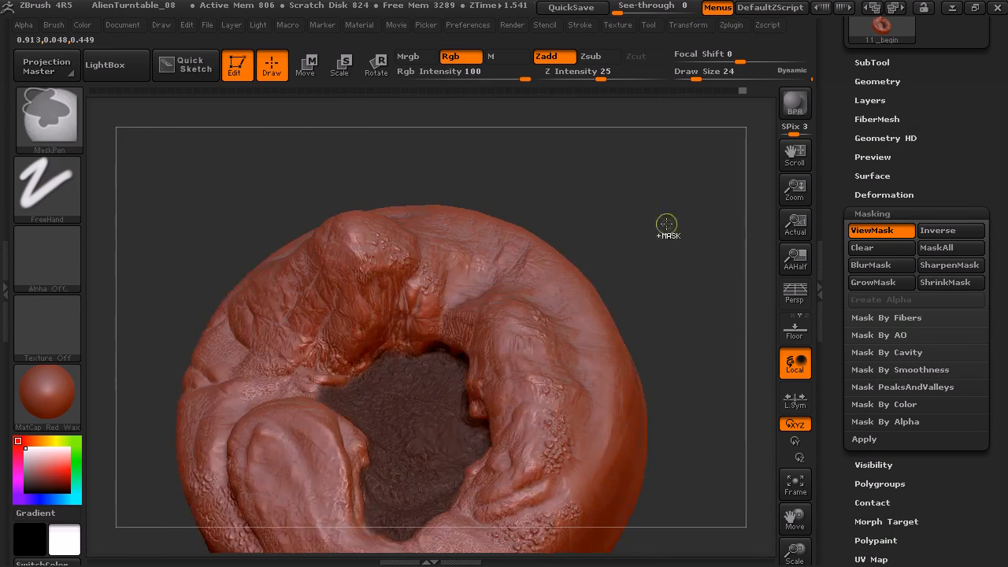
left_click(674, 216, "ctrl")
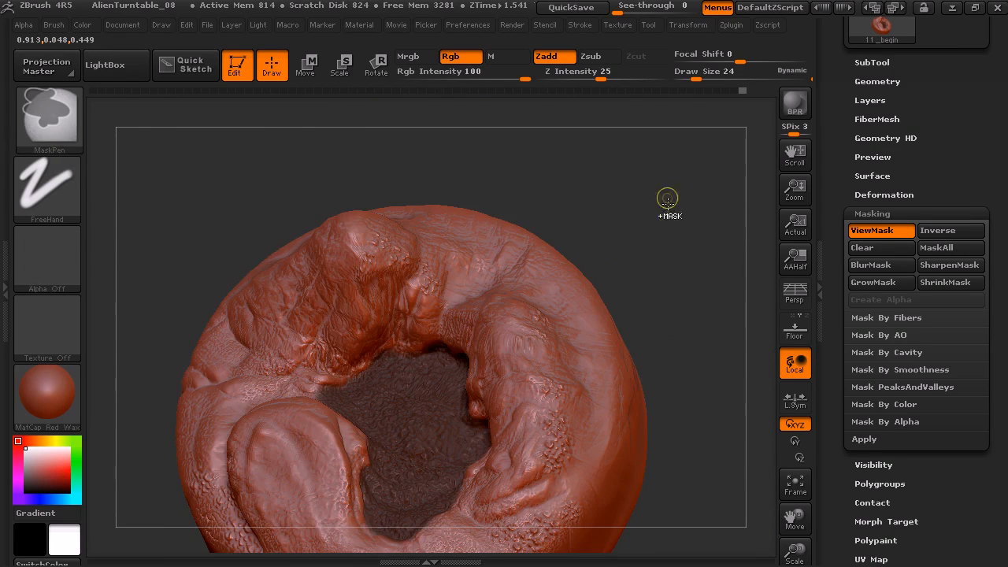
left_click(639, 228, "ctrl")
mouse_move(640, 229)
left_mouse_down("ctrl")
mouse_move(696, 250)
mouse_move(704, 241)
mouse_move(706, 276)
mouse_move(677, 256)
mouse_move(621, 299)
mouse_move(685, 243)
mouse_move(643, 252)
left_mouse_up("ctrl")
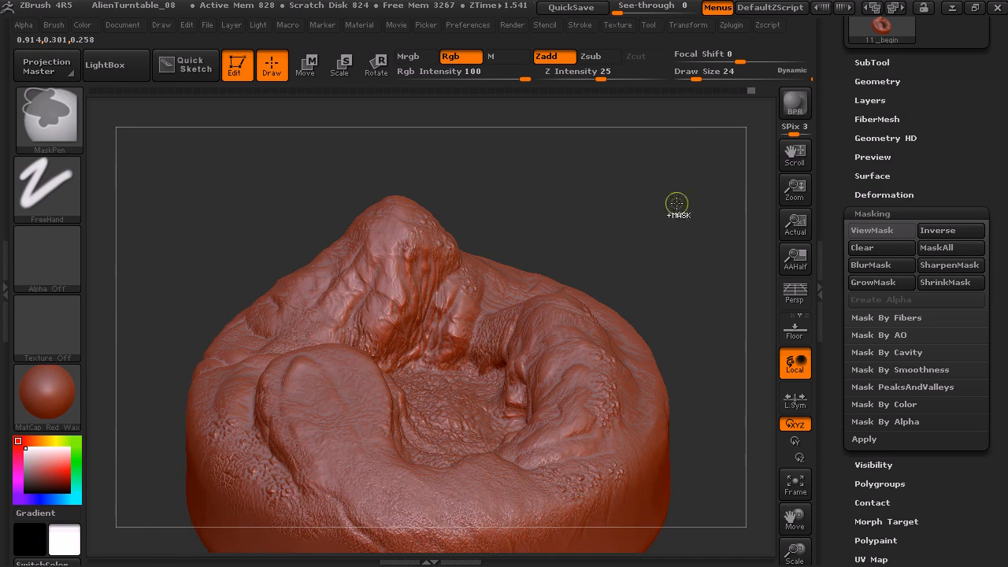
Choose MaskLasso as the masking brush and lasso a mask over the ridge beside the basin
left_click_drag(650, 216, 608, 206, "alt")
left_click(57, 123, "ctrl")
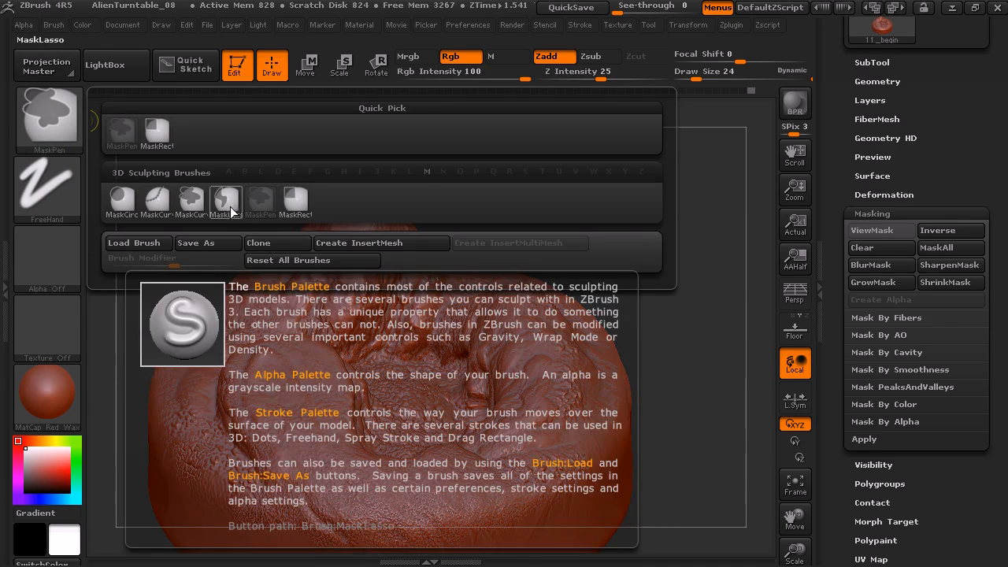
left_click(226, 202)
mouse_move(538, 206)
left_mouse_down("ctrl")
mouse_move(677, 236)
mouse_move(605, 260)
left_mouse_up("ctrl")
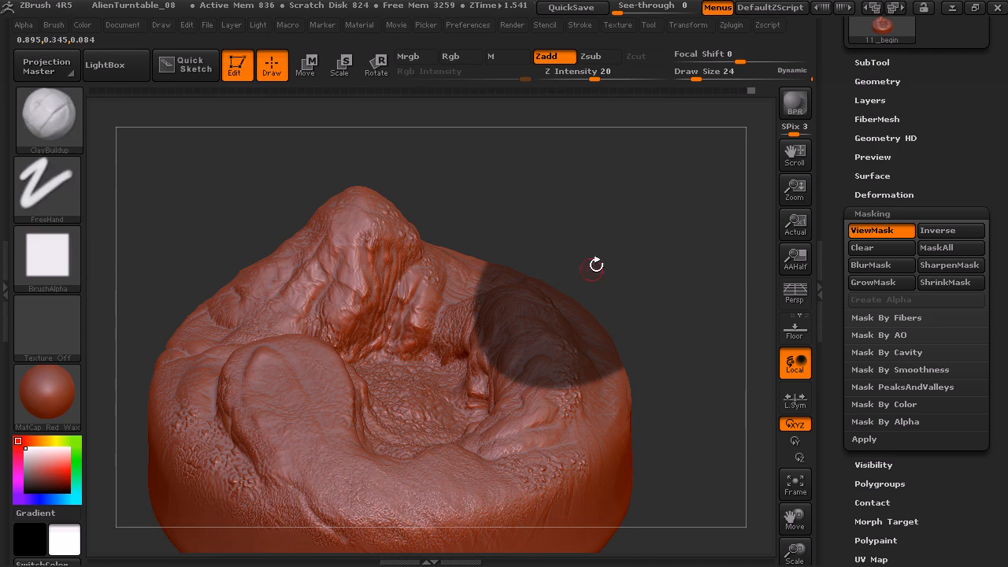
Try masking across the terrain with the MaskCurvePen brush, and undo both strokes
left_click(57, 126, "ctrl")
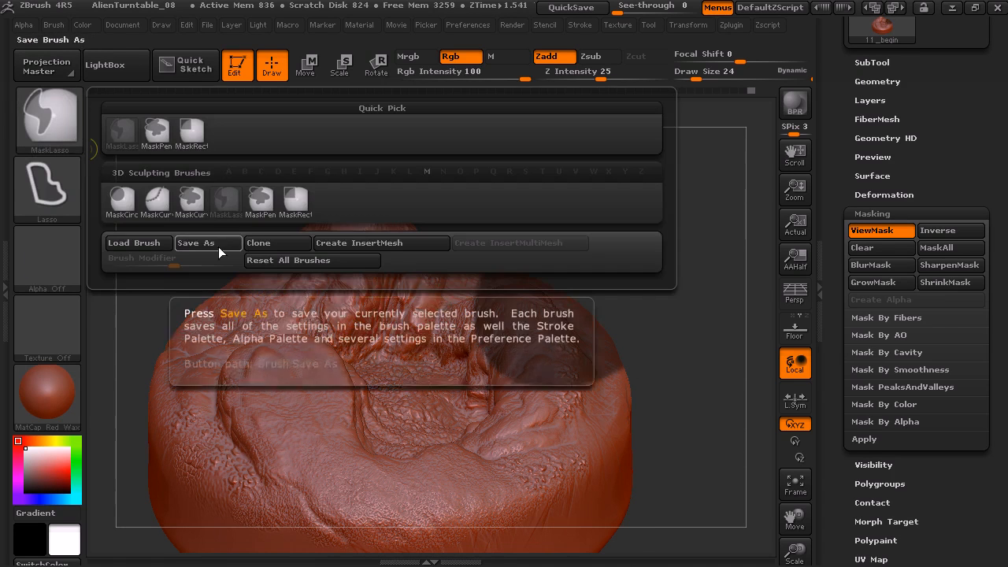
left_click(260, 201, "ctrl")
mouse_move(438, 181)
left_mouse_down("ctrl")
mouse_move(459, 320)
mouse_move(549, 410)
mouse_move(611, 422)
left_mouse_up("ctrl")
key("ctrl+z")
left_click_drag(434, 196, 453, 280, "ctrl")
key("ctrl+z")
key("ctrl")
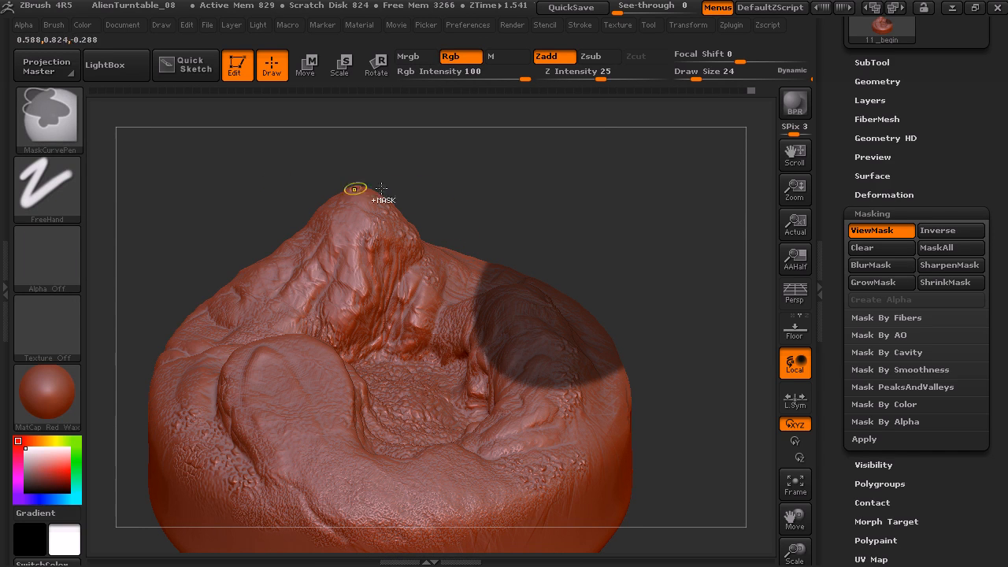
Choose MaskCurve as the masking brush and mask the ridge side of the terrain with a bent curve along the basin's edge
left_click(56, 122, "ctrl")
left_click(51, 120, "ctrl")
left_click(157, 200, "ctrl")
mouse_move(441, 207)
left_mouse_down("ctrl")
mouse_move(468, 354)
mouse_move(449, 389)
mouse_move(594, 449)
mouse_move(677, 465)
mouse_move(654, 419)
mouse_move(726, 429)
left_mouse_up("ctrl")
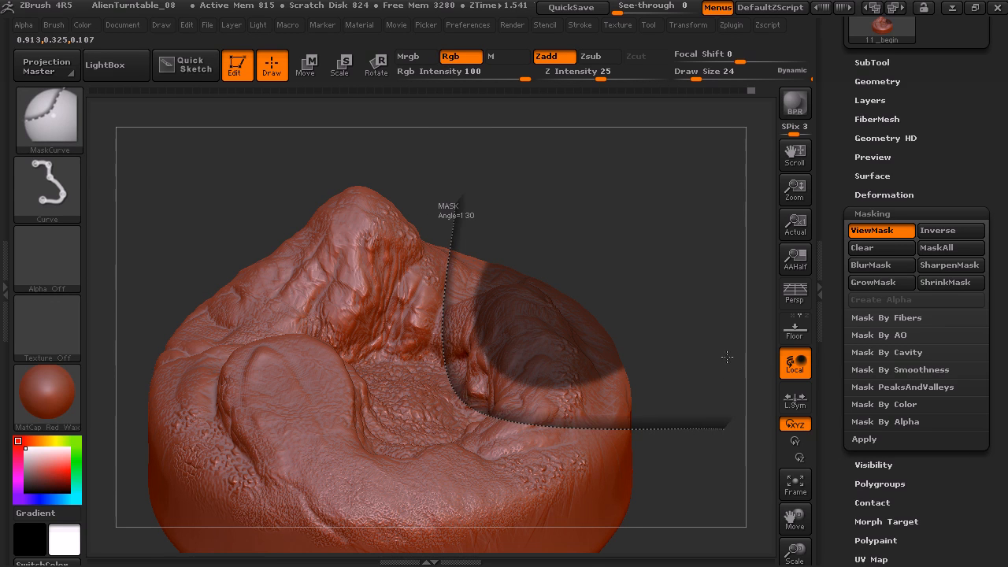
mouse_move(676, 292)
left_mouse_down()
mouse_move(555, 343)
mouse_move(672, 321)
mouse_move(660, 323)
left_mouse_up()
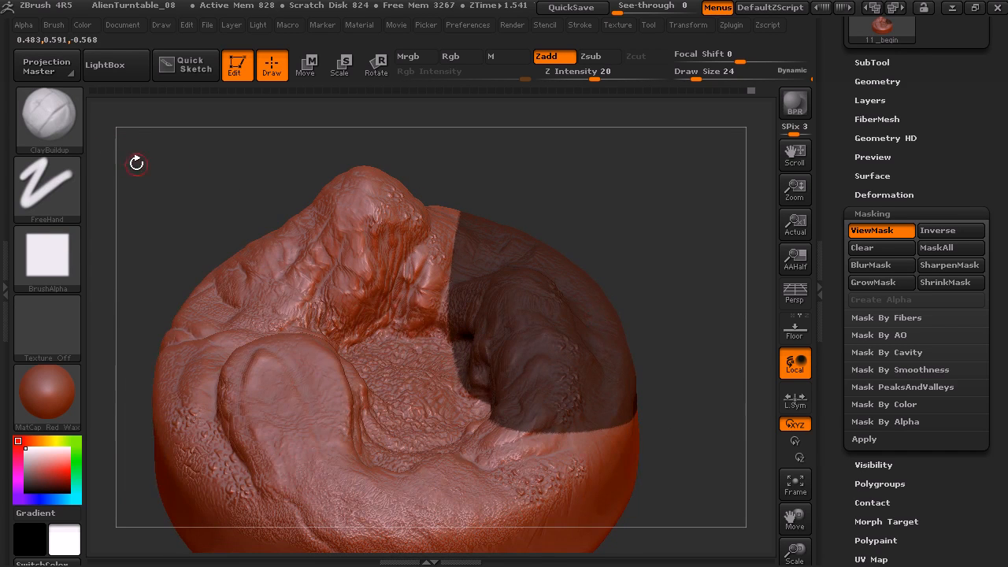
Blur the edge of the curve mask, inspect the softened boundary, and clear the mask from the terrain
mouse_move(628, 197)
left_mouse_down()
mouse_move(634, 282)
mouse_move(622, 286)
left_mouse_up()
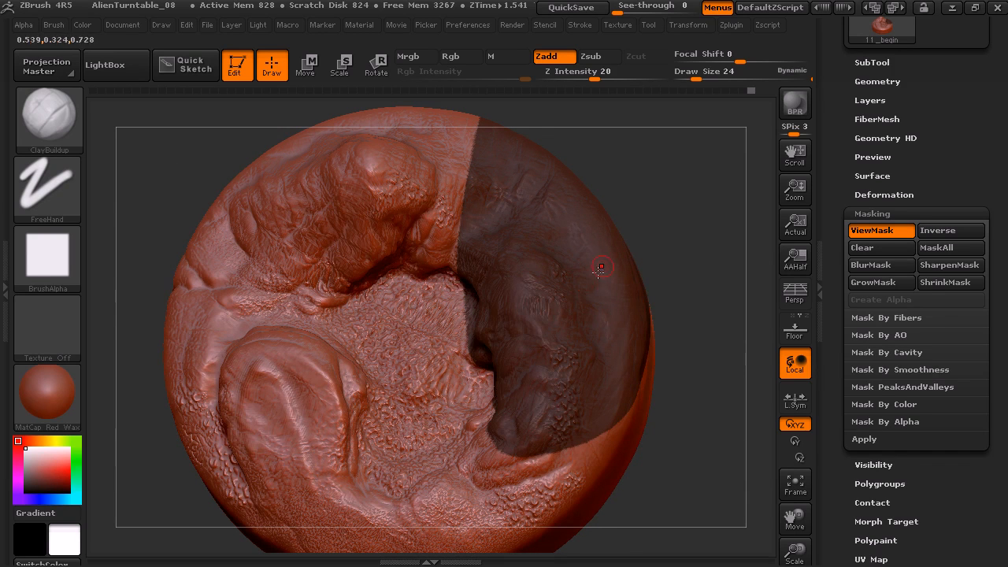
left_click_drag(671, 191, 672, 180)
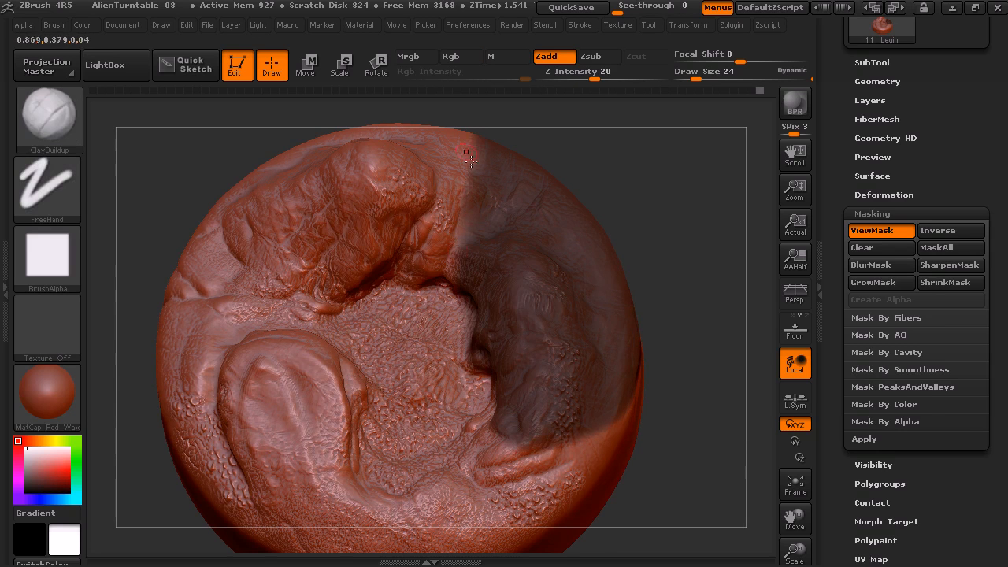
mouse_move(645, 202)
left_mouse_down()
mouse_move(659, 141)
mouse_move(659, 175)
mouse_move(678, 168)
mouse_move(655, 177)
left_mouse_up()
mouse_move(635, 220)
left_mouse_down()
mouse_move(654, 205)
mouse_move(625, 260)
left_mouse_up()
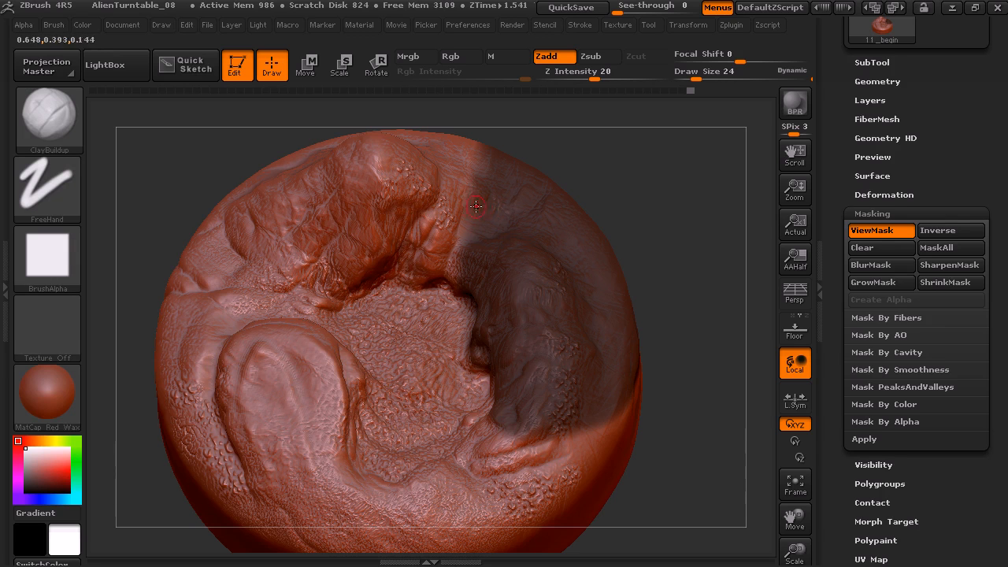
left_click_drag(675, 199, 664, 124)
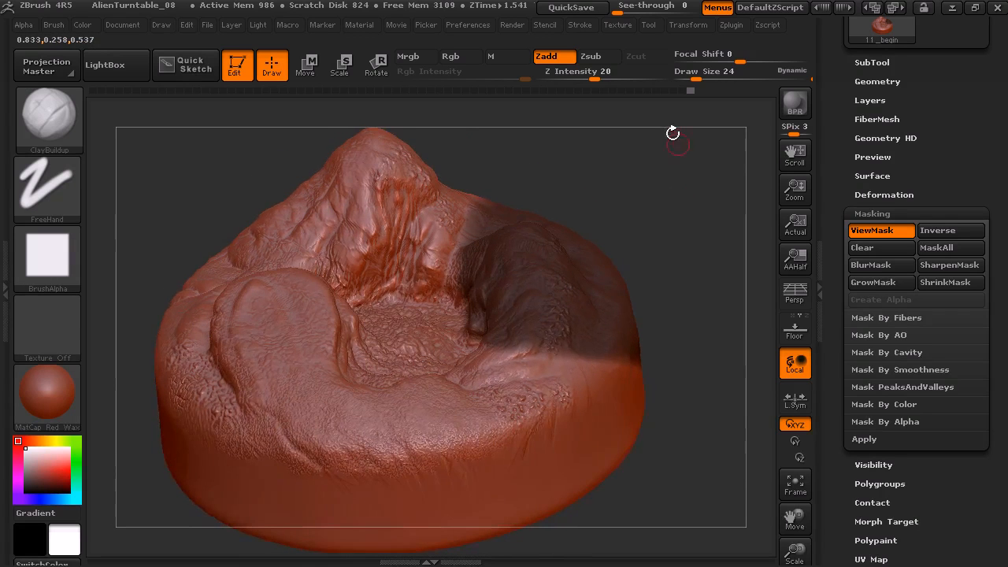
left_click(679, 177, "ctrl")
left_click(679, 177, "ctrl")
key("ctrl+h")
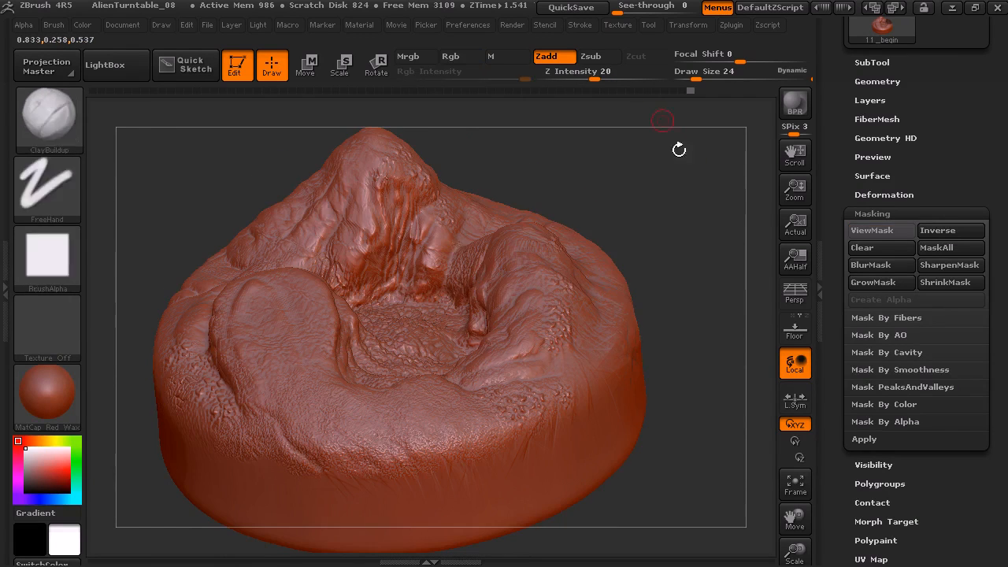
Choose MaskPen as the masking brush, mask a rectangular area over the ridge beside the basin, and clear that mask
left_click(45, 118)
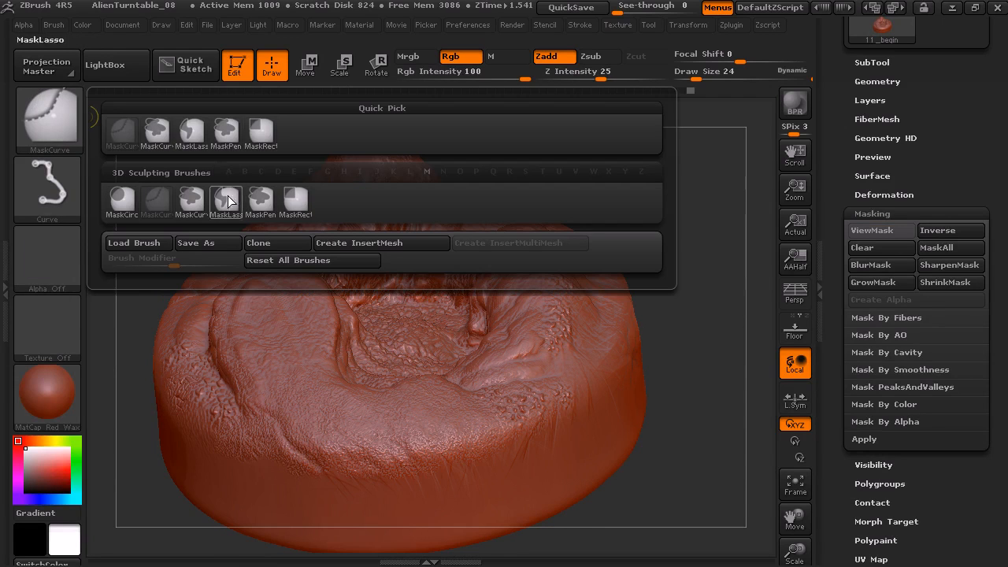
left_click(228, 148)
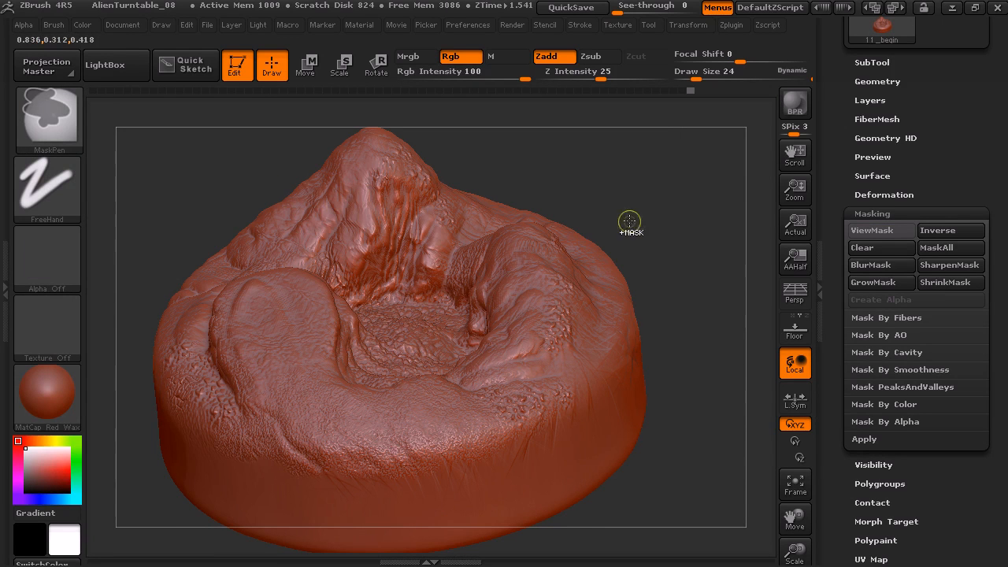
mouse_move(632, 171)
left_mouse_down()
mouse_move(648, 203)
mouse_move(617, 198)
mouse_move(626, 234)
mouse_move(487, 330)
left_mouse_up()
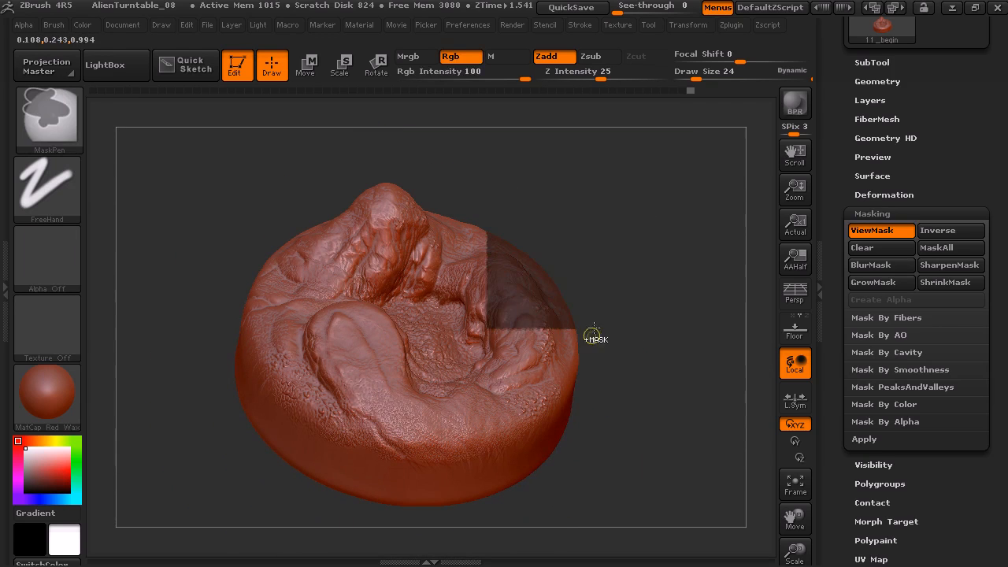
left_click_drag(589, 341, 622, 306, "ctrl")
Review the ViewMask and Clear masking options and examine the unmasked terrain from several angles
left_click_drag(837, 350, 836, 312)
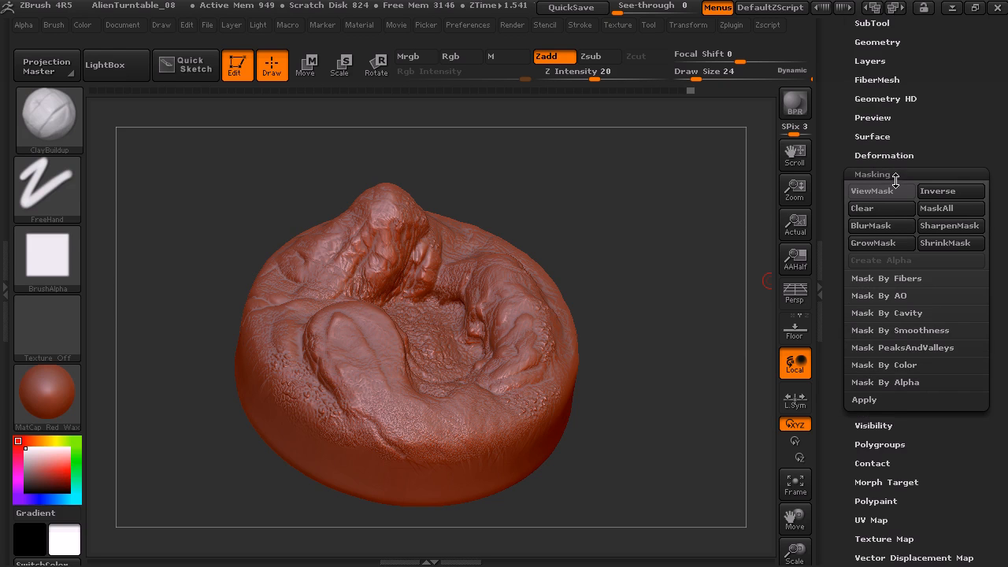
left_click(893, 193)
left_click_drag(581, 258, 510, 276)
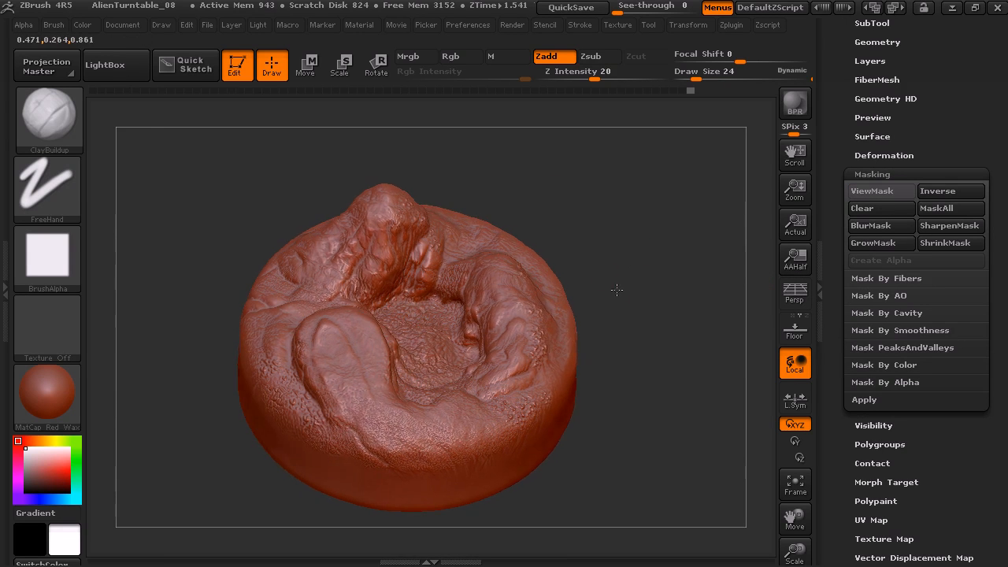
left_click_drag(620, 287, 481, 334)
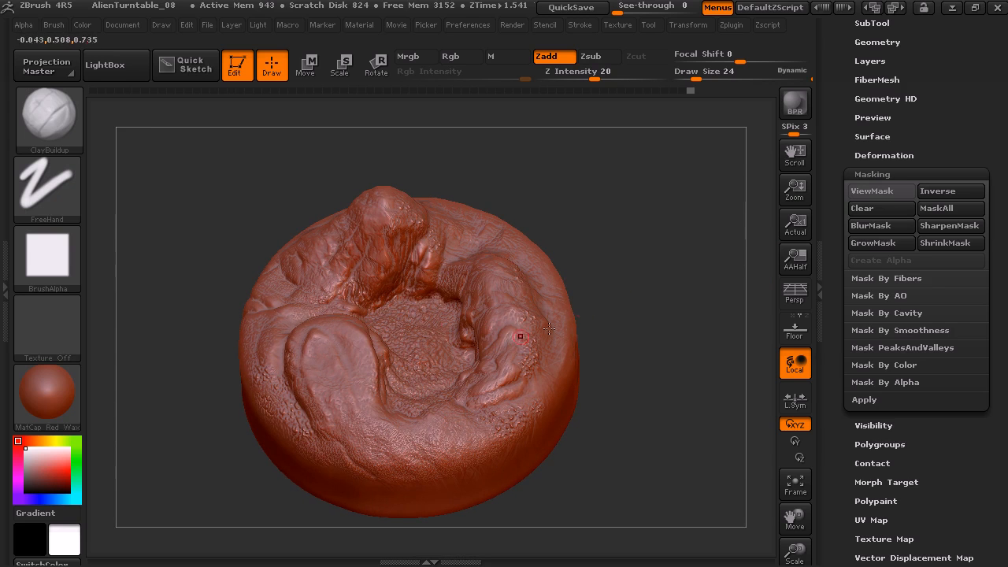
left_click(869, 210)
mouse_move(647, 337)
left_mouse_down()
mouse_move(651, 353)
mouse_move(659, 299)
mouse_move(666, 326)
mouse_move(655, 309)
mouse_move(682, 325)
mouse_move(691, 247)
mouse_move(713, 240)
mouse_move(712, 312)
mouse_move(702, 280)
mouse_move(702, 294)
mouse_move(702, 279)
mouse_move(682, 263)
left_mouse_up()
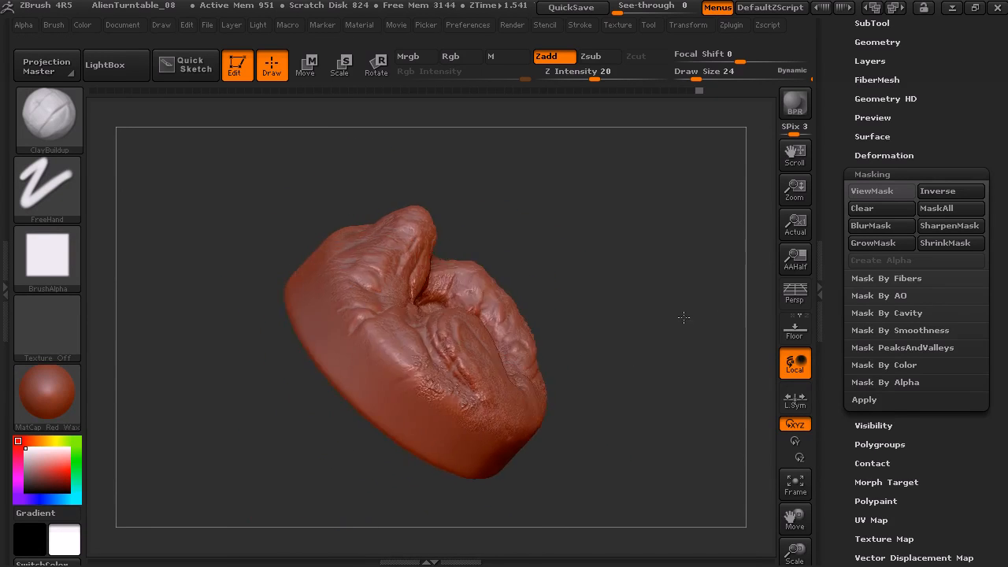
left_click_drag(630, 326, 633, 293)
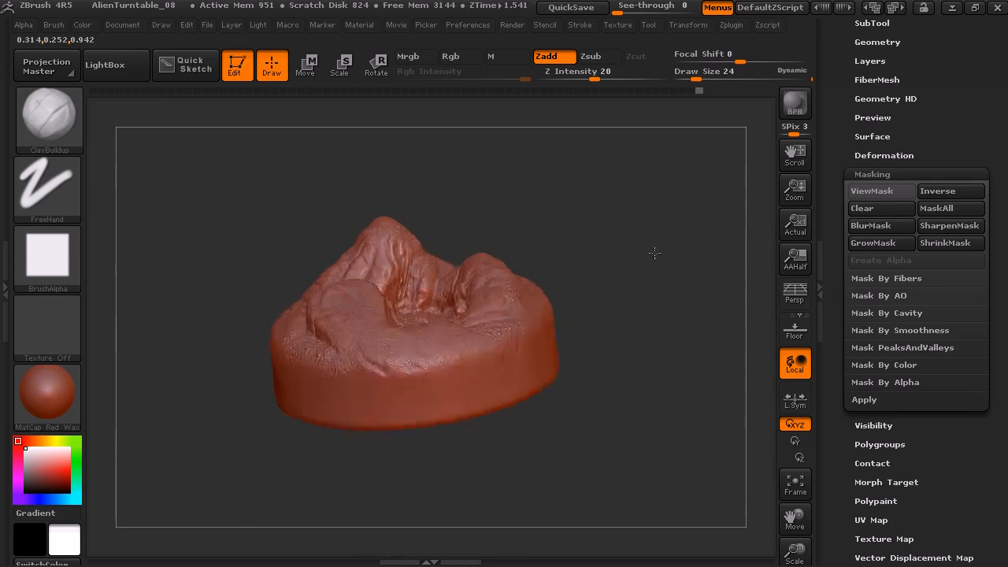